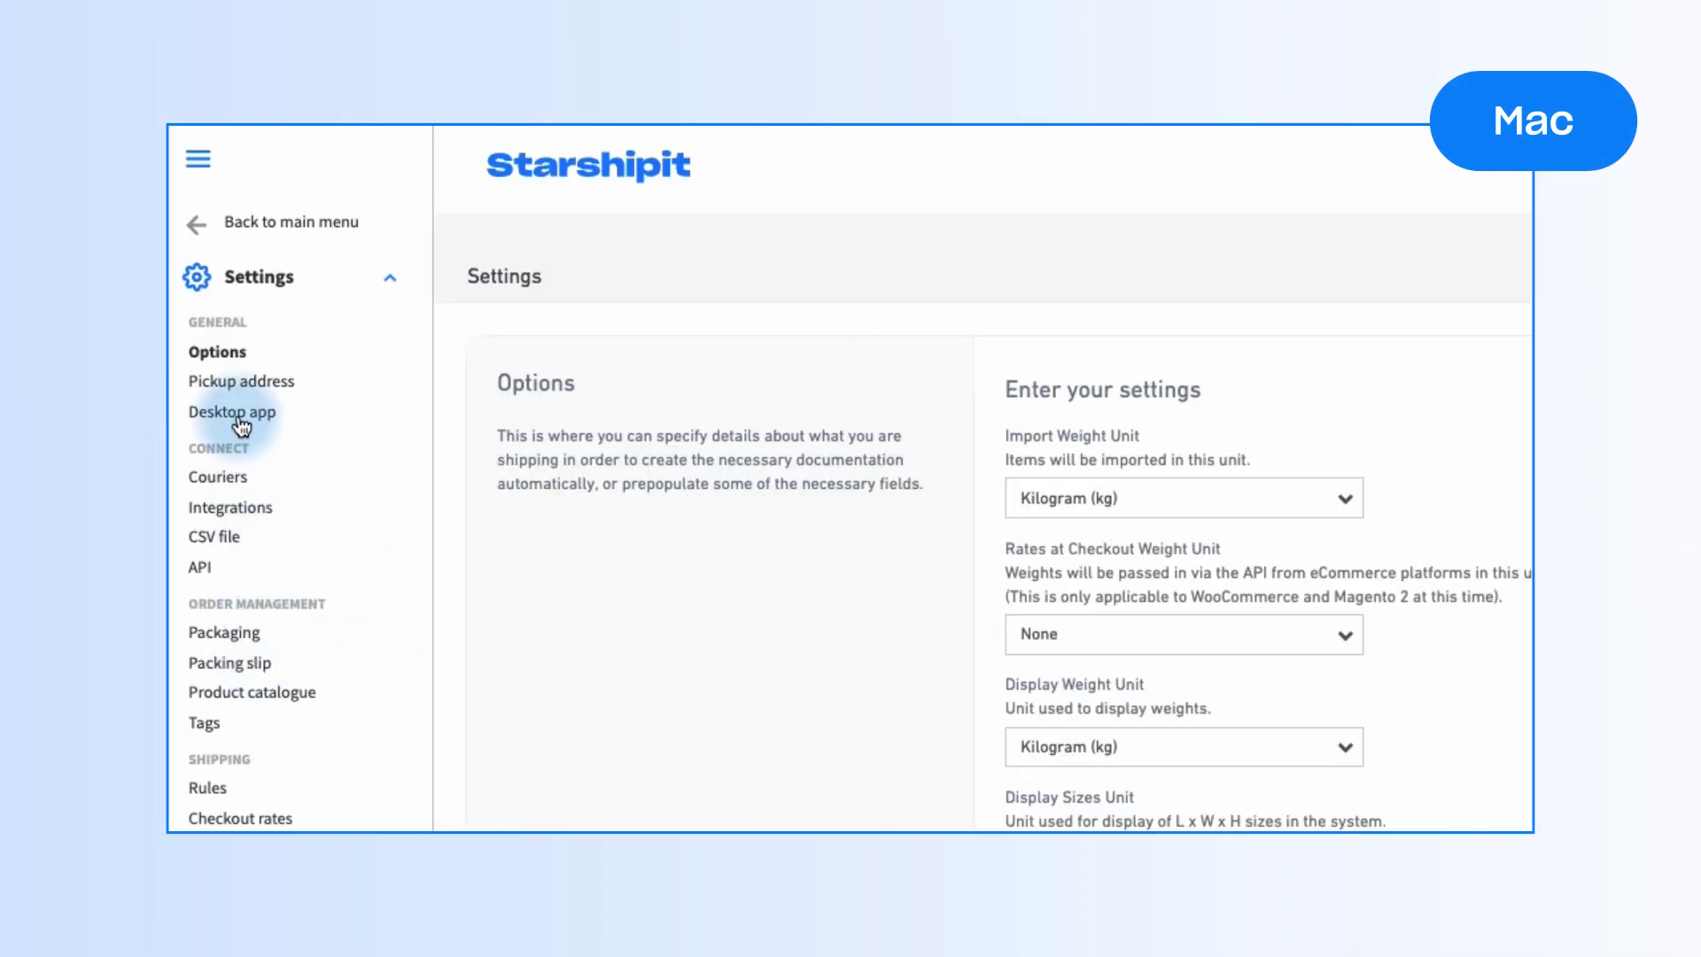
Download the Mac installer DMG and copy Starshipit Print App into Applications
left_click(238, 415)
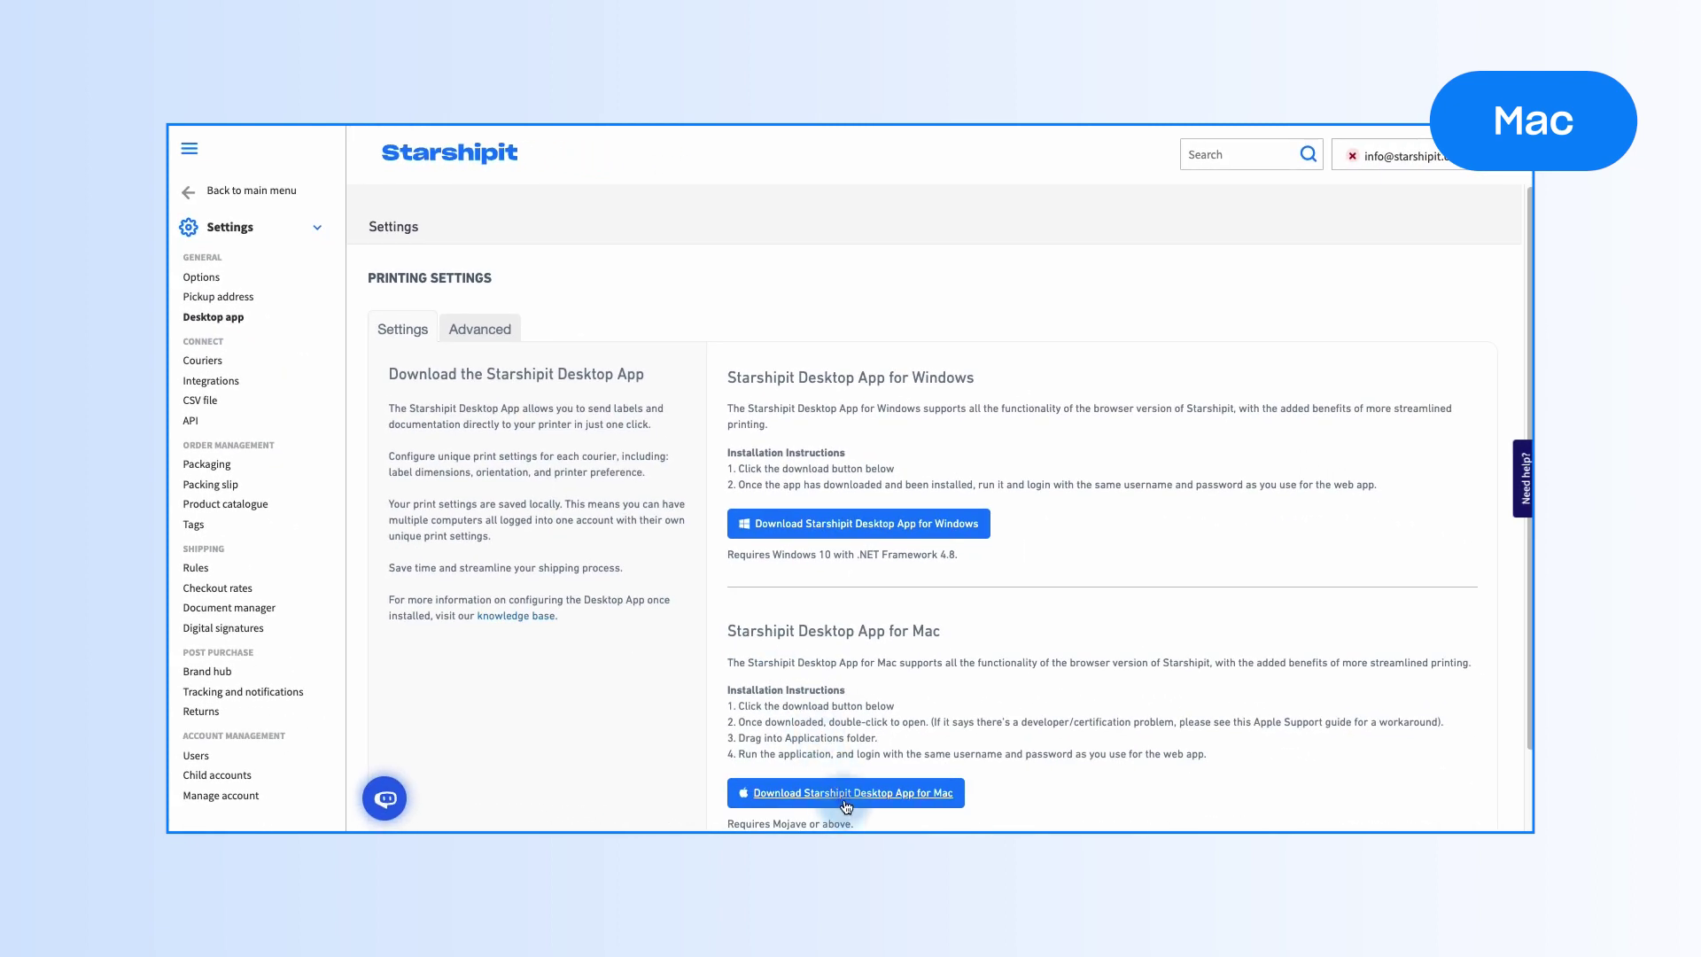
left_click(846, 803)
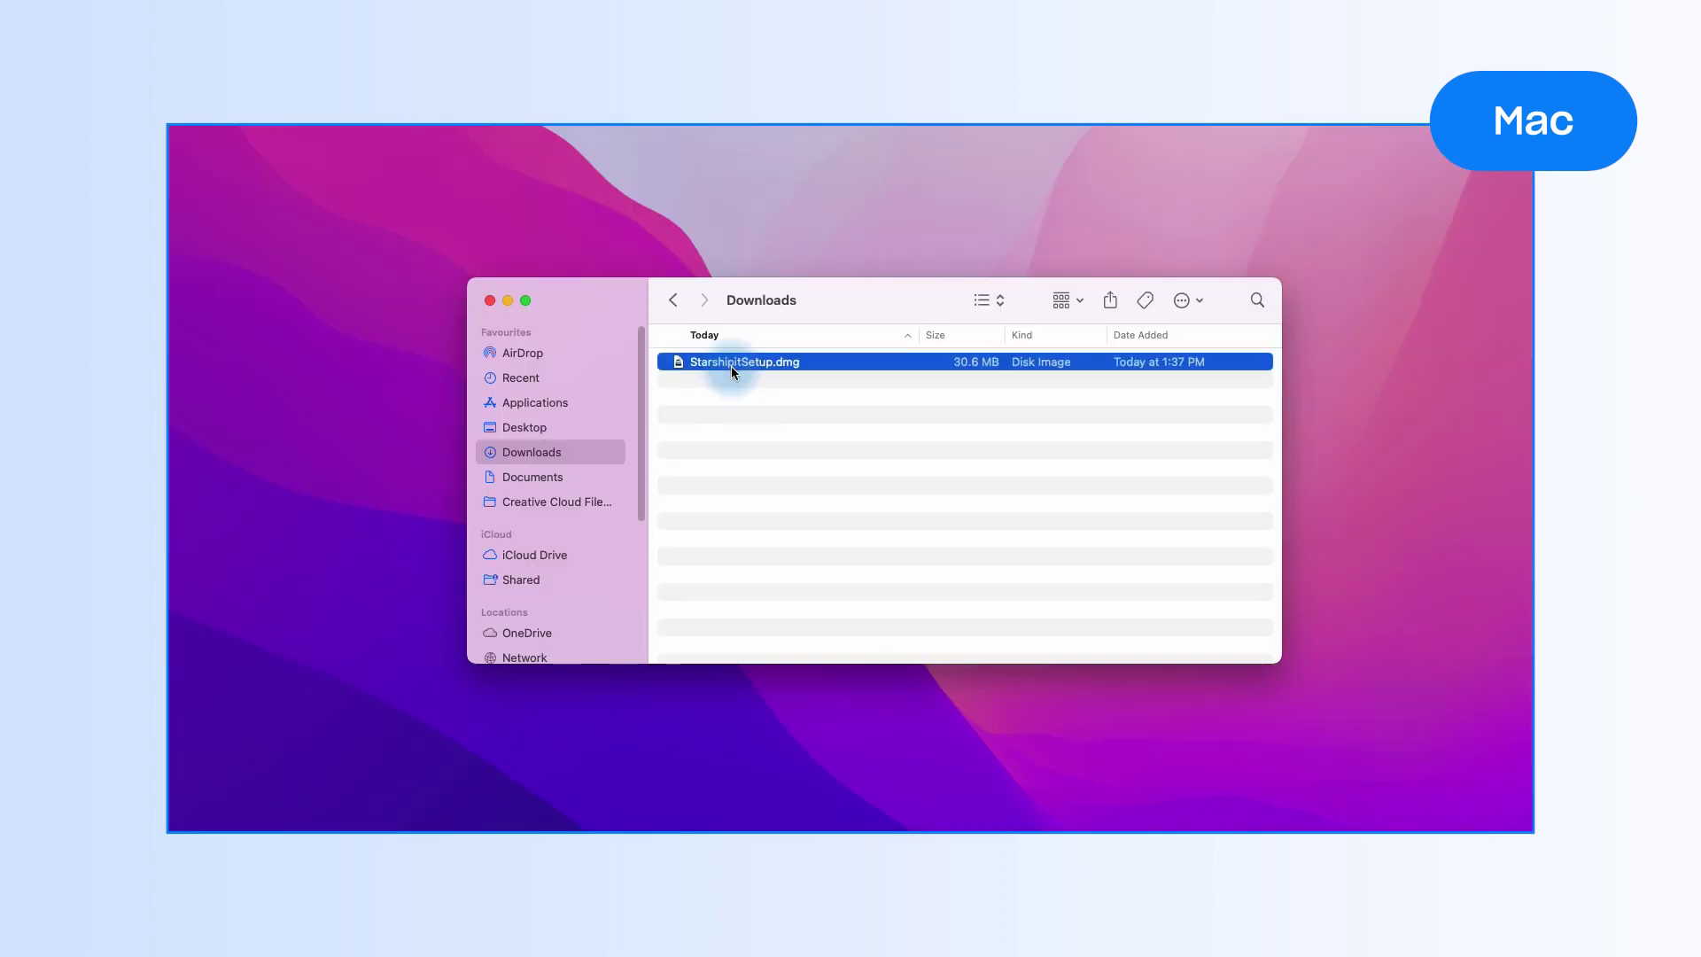
double_click(731, 365)
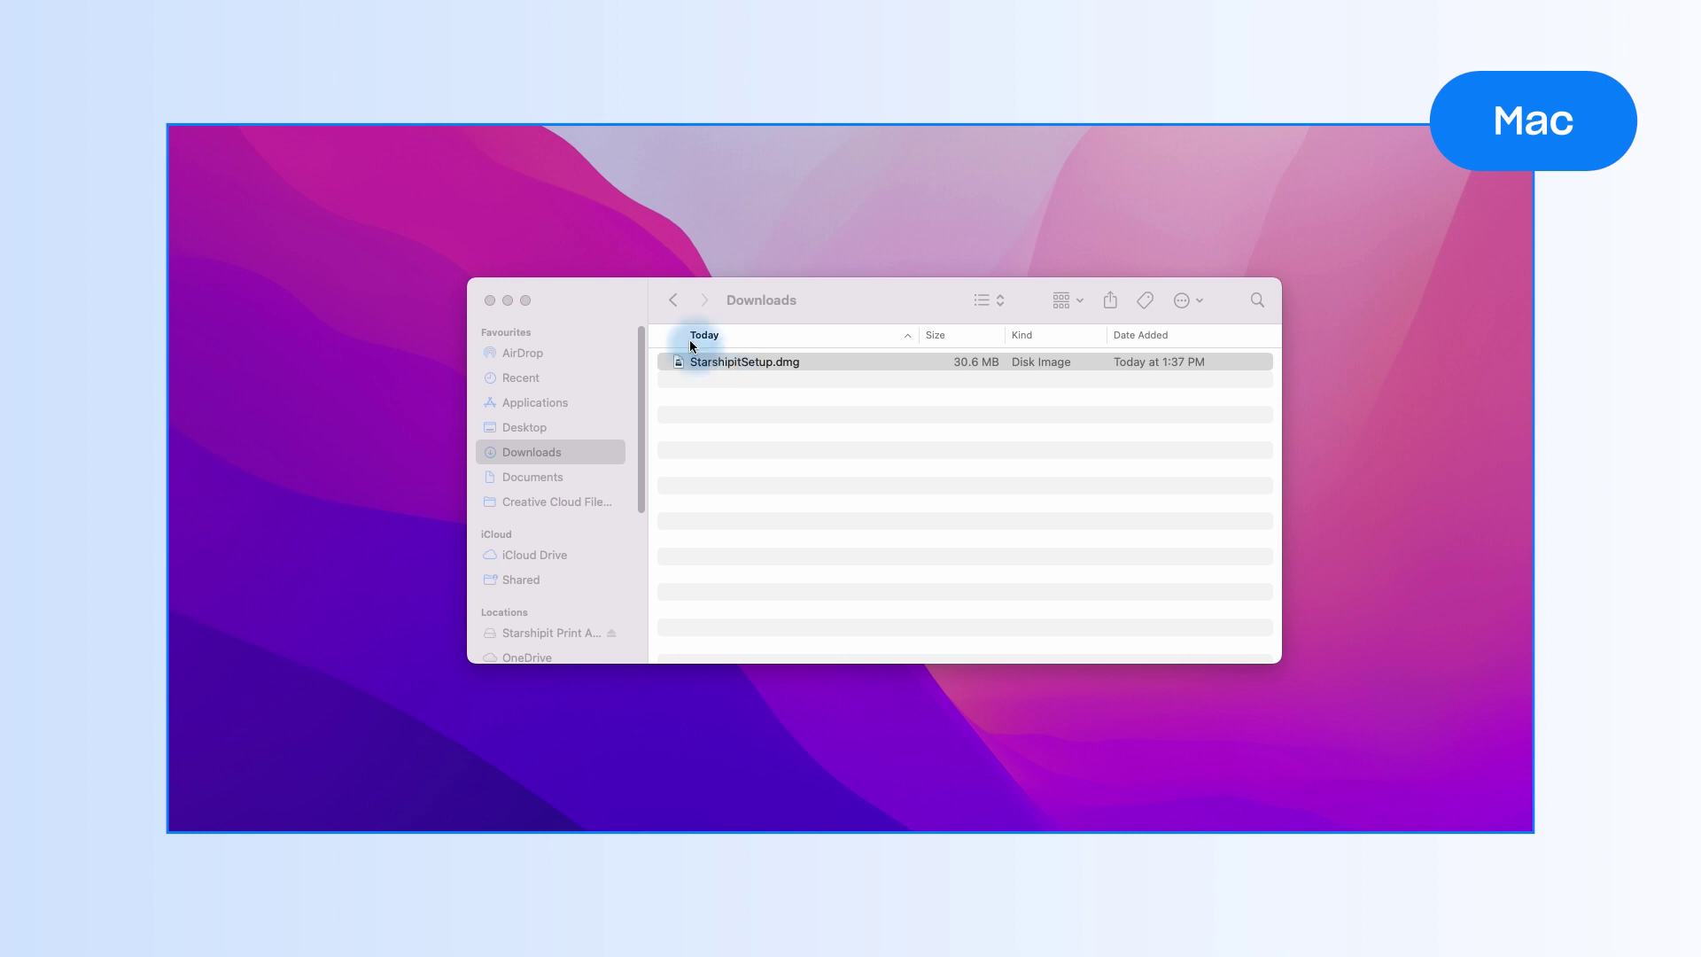
left_click_drag(657, 327, 886, 296)
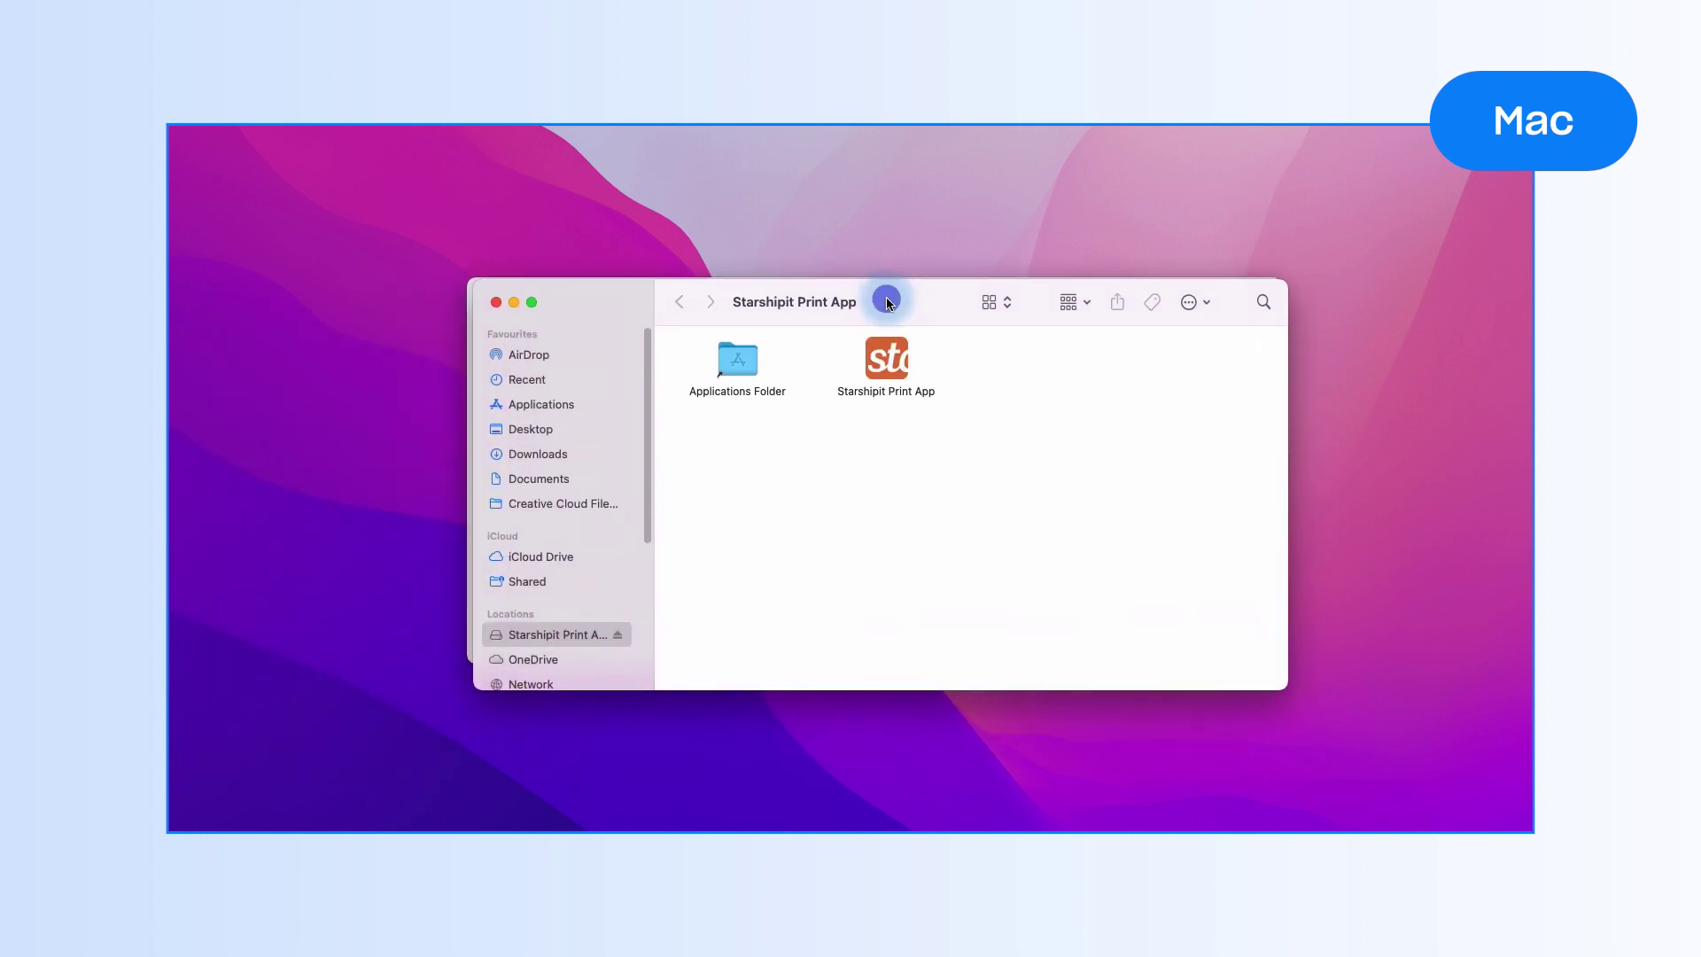
left_click_drag(894, 366, 738, 363)
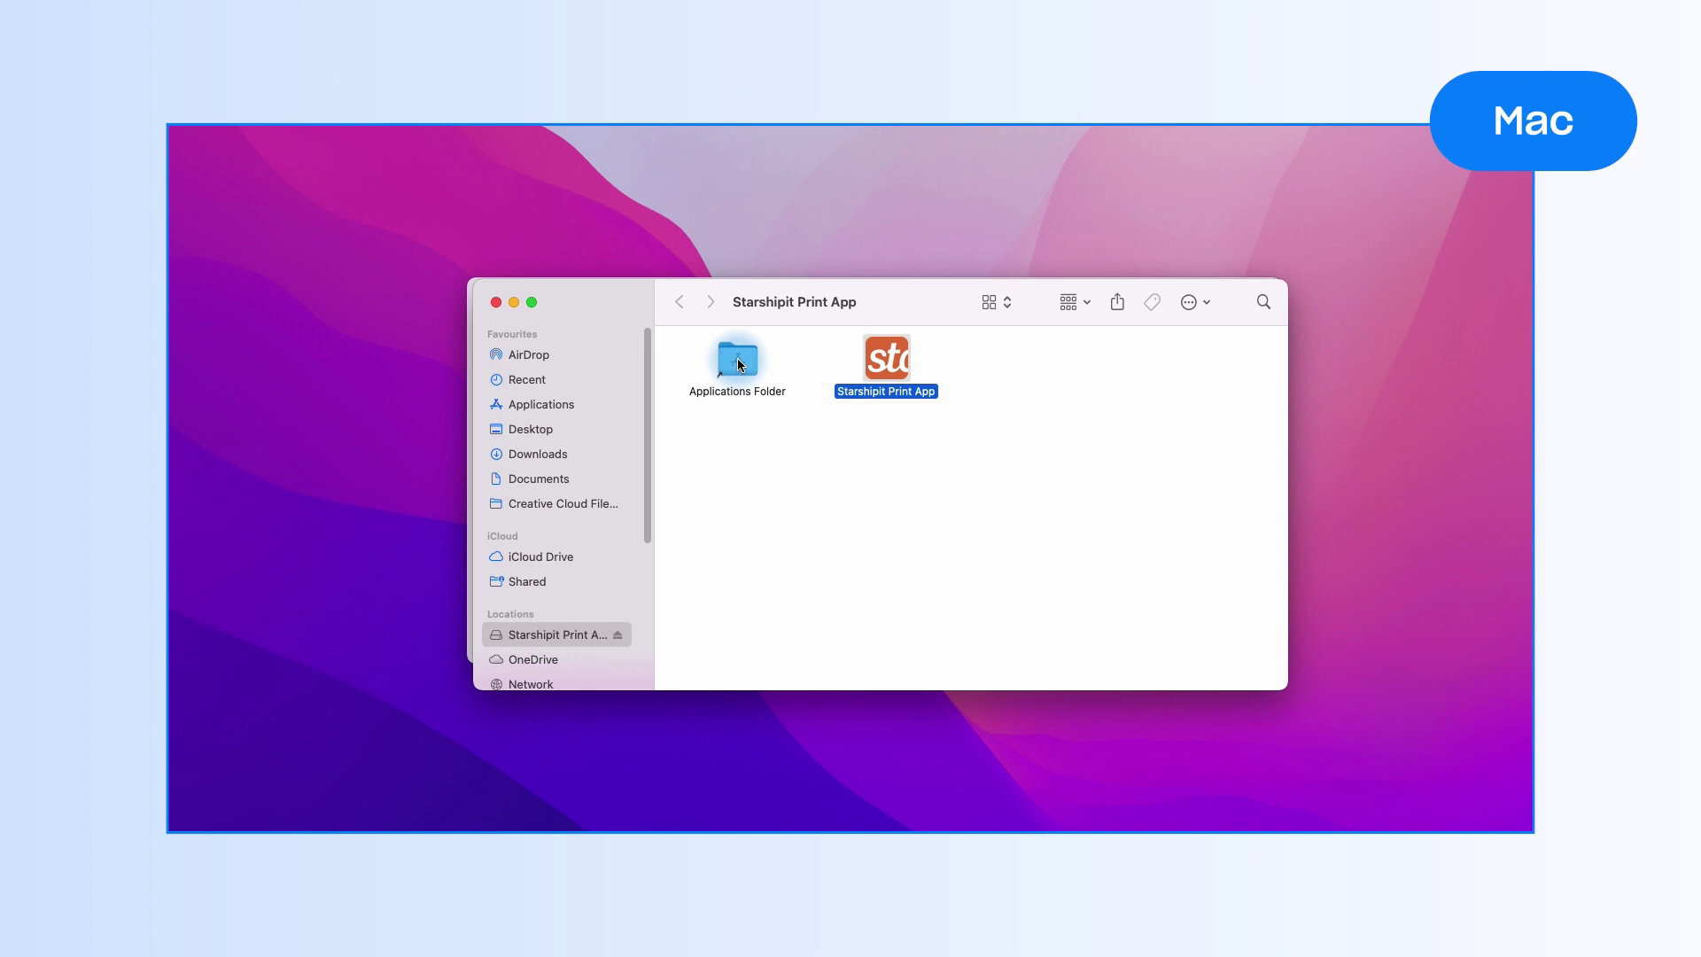
Launch Starshipit Print App from Applications, bypassing the unverified developer warning via right-click Open
left_click(542, 405)
double_click(732, 556)
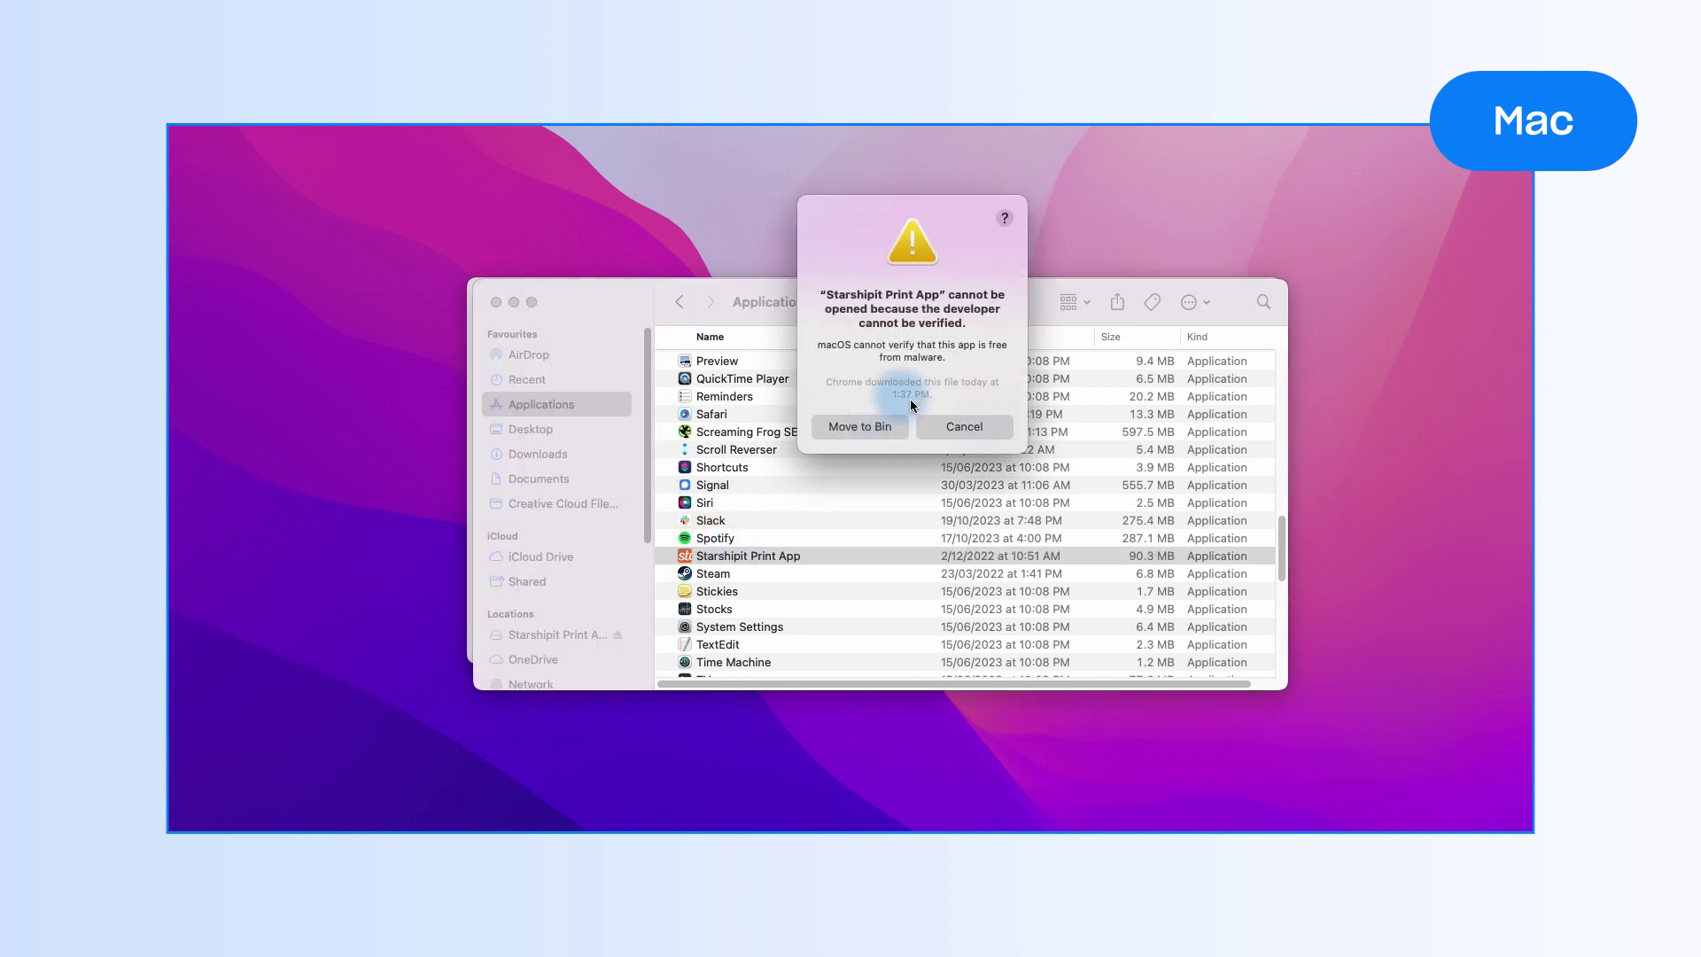
left_click(941, 432)
left_click(779, 555)
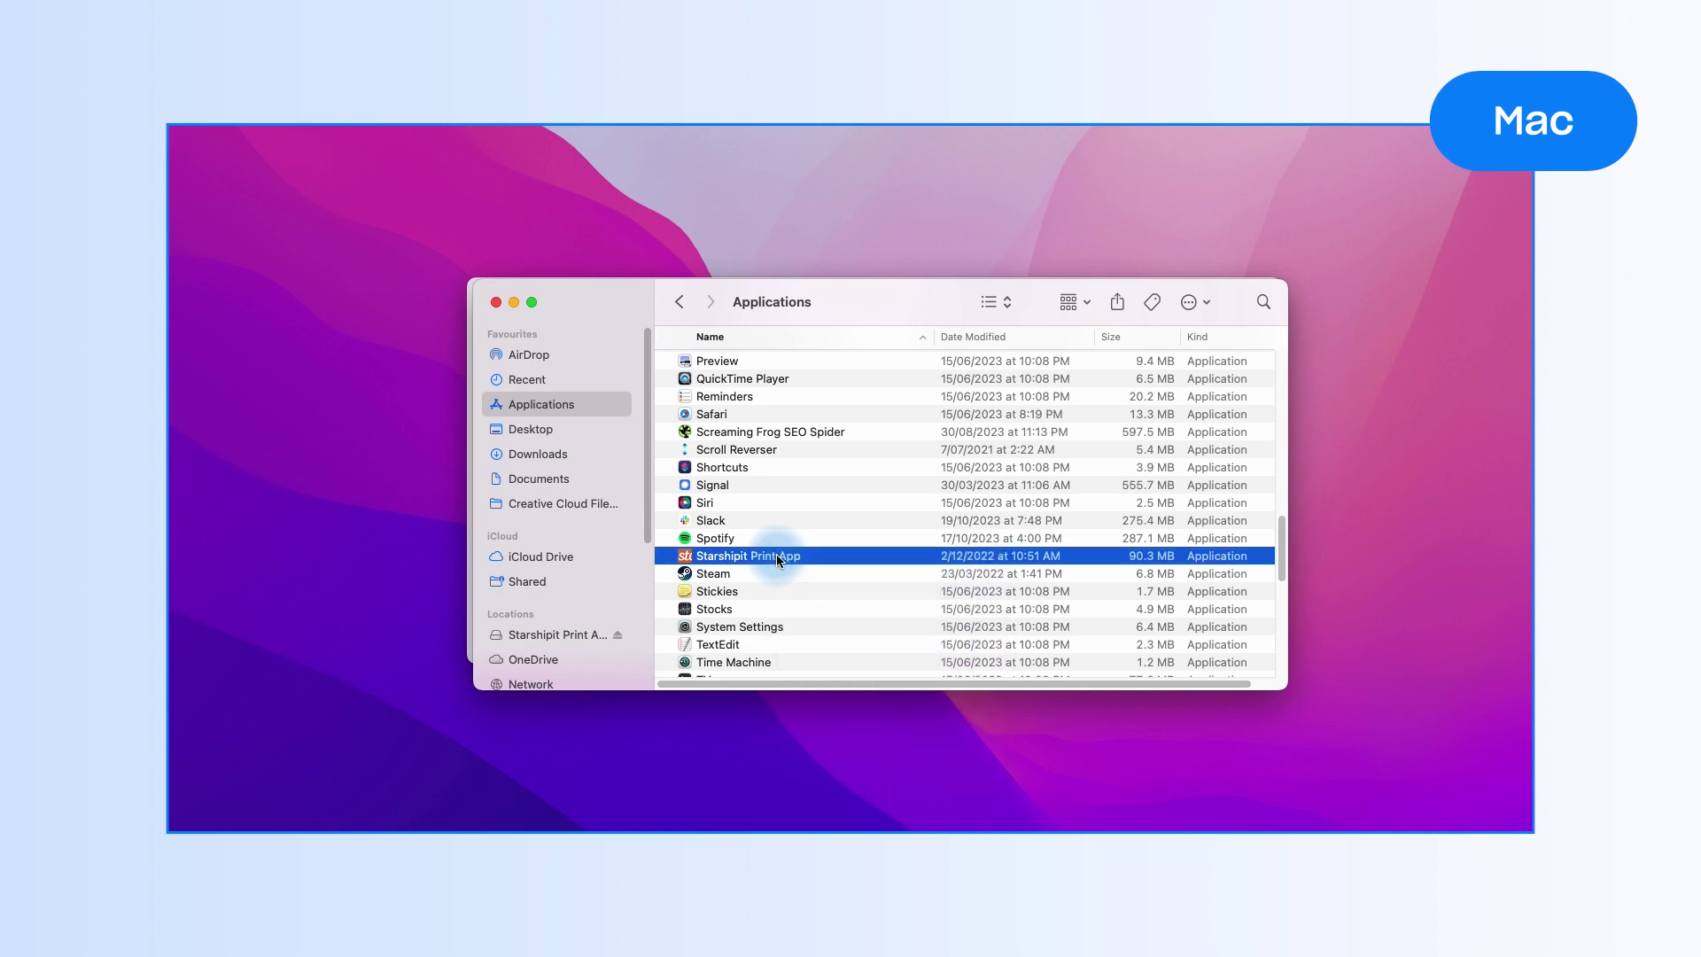
right_click(777, 558)
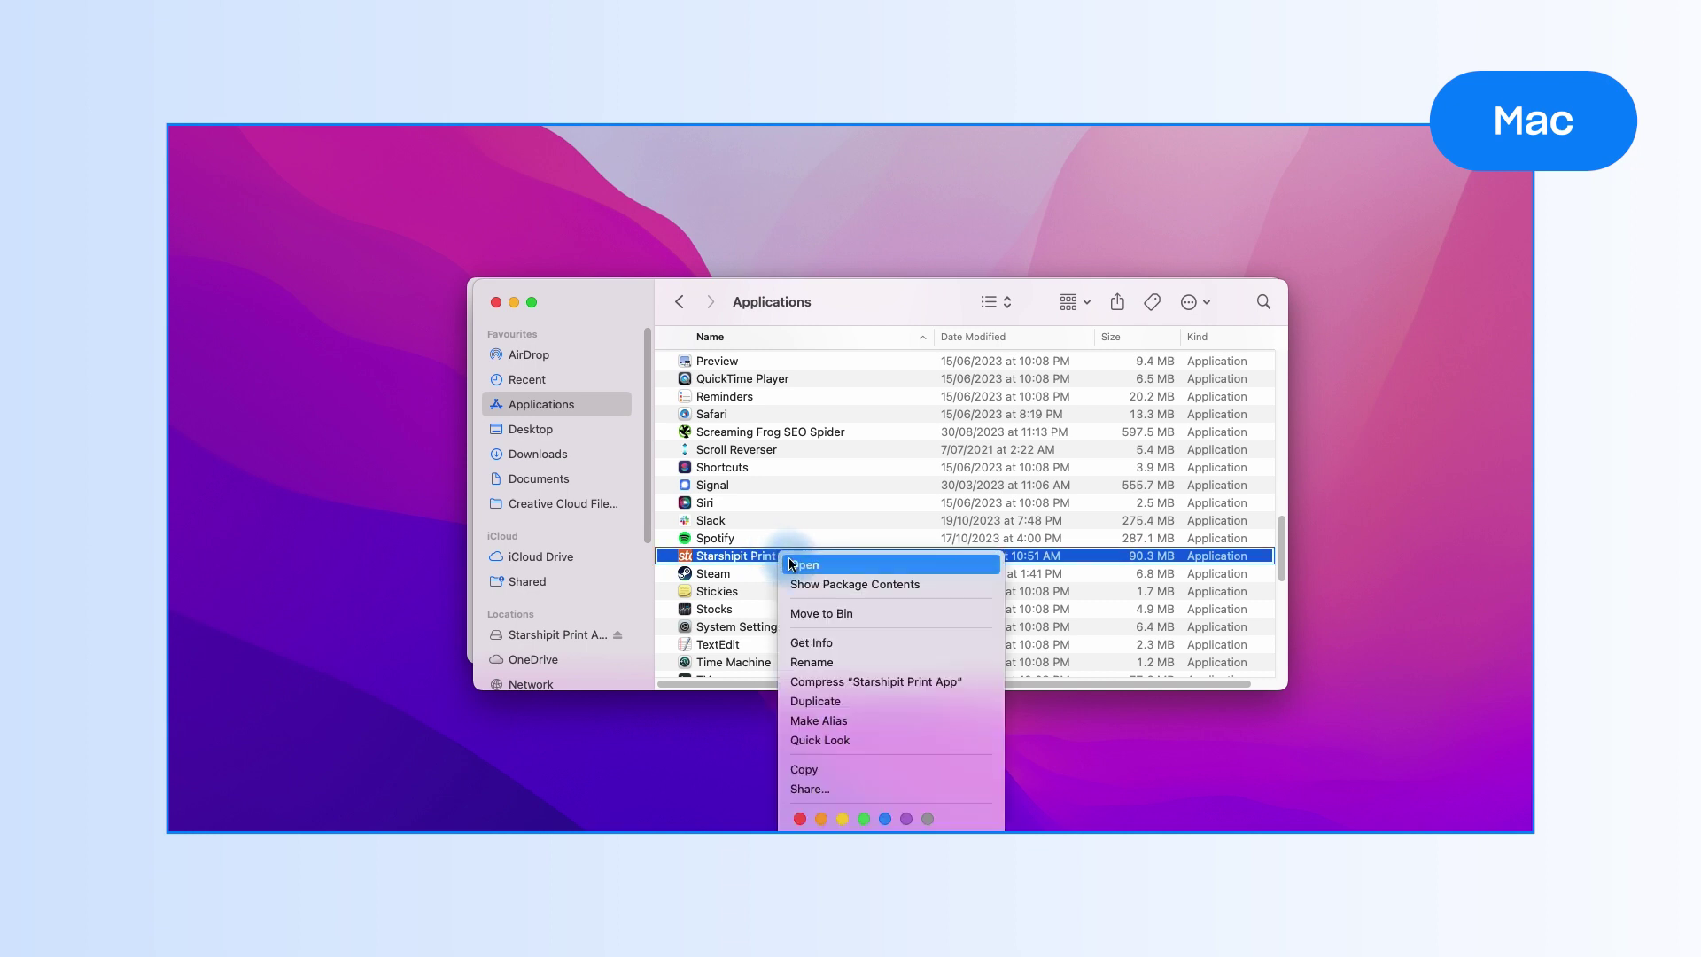
left_click(789, 562)
left_click(908, 450)
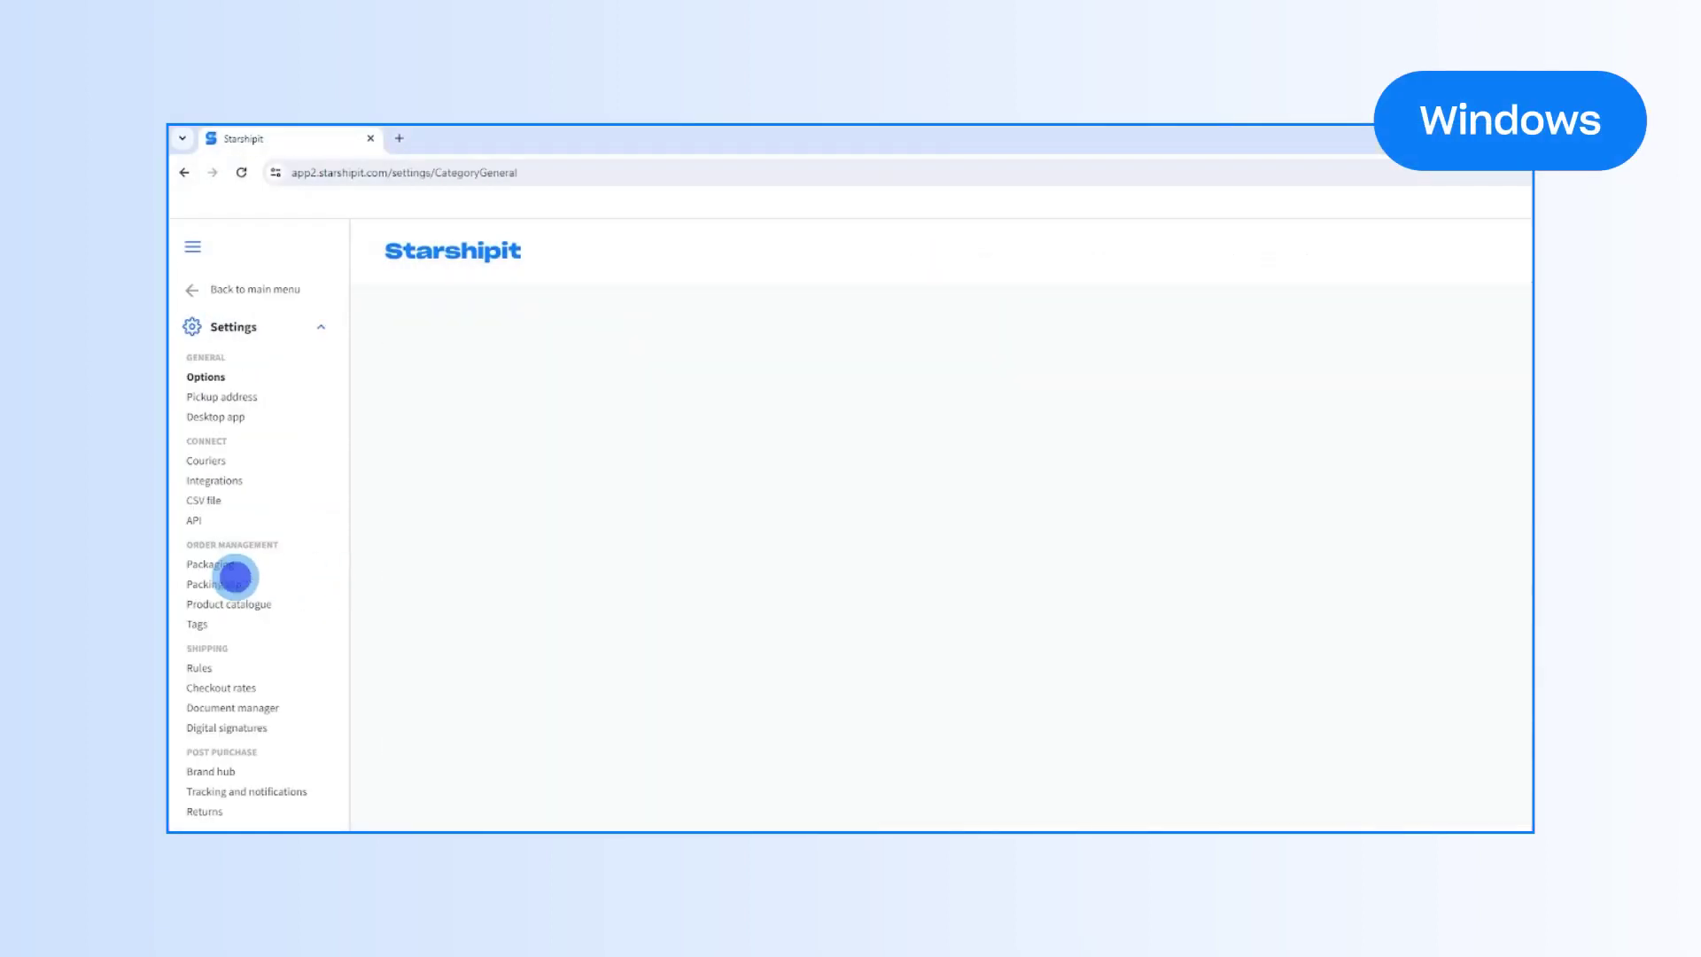
Download the Windows desktop app setup file from Settings > Desktop app and run it
left_click(213, 415)
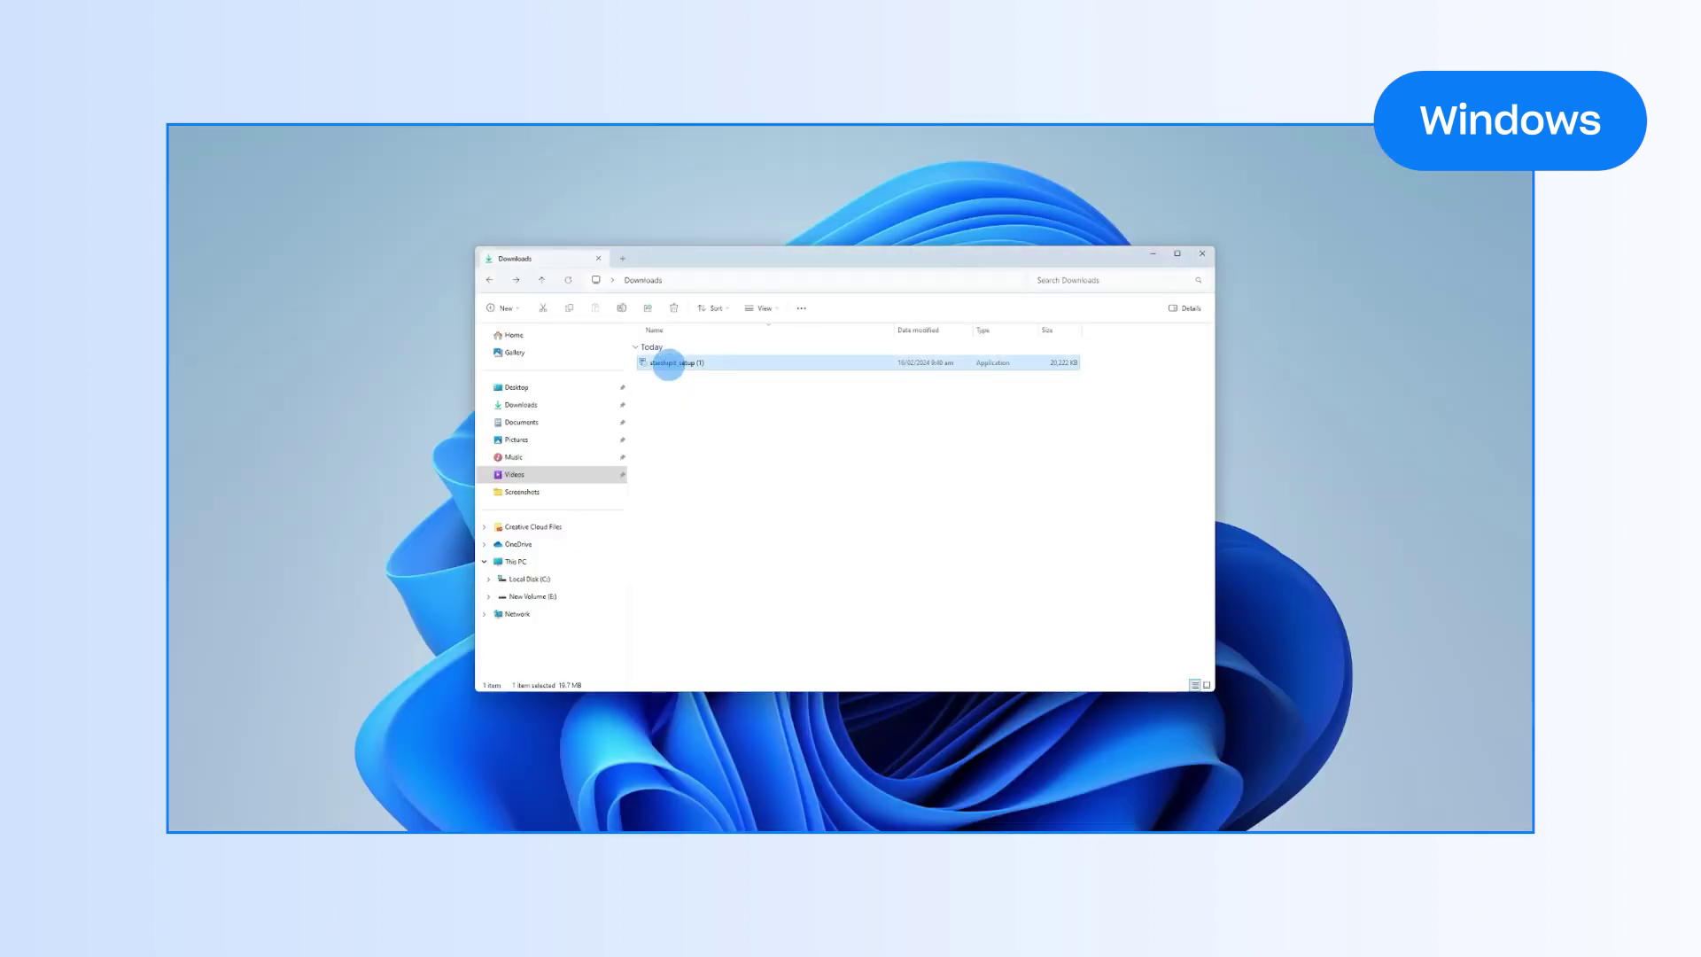
double_click(667, 363)
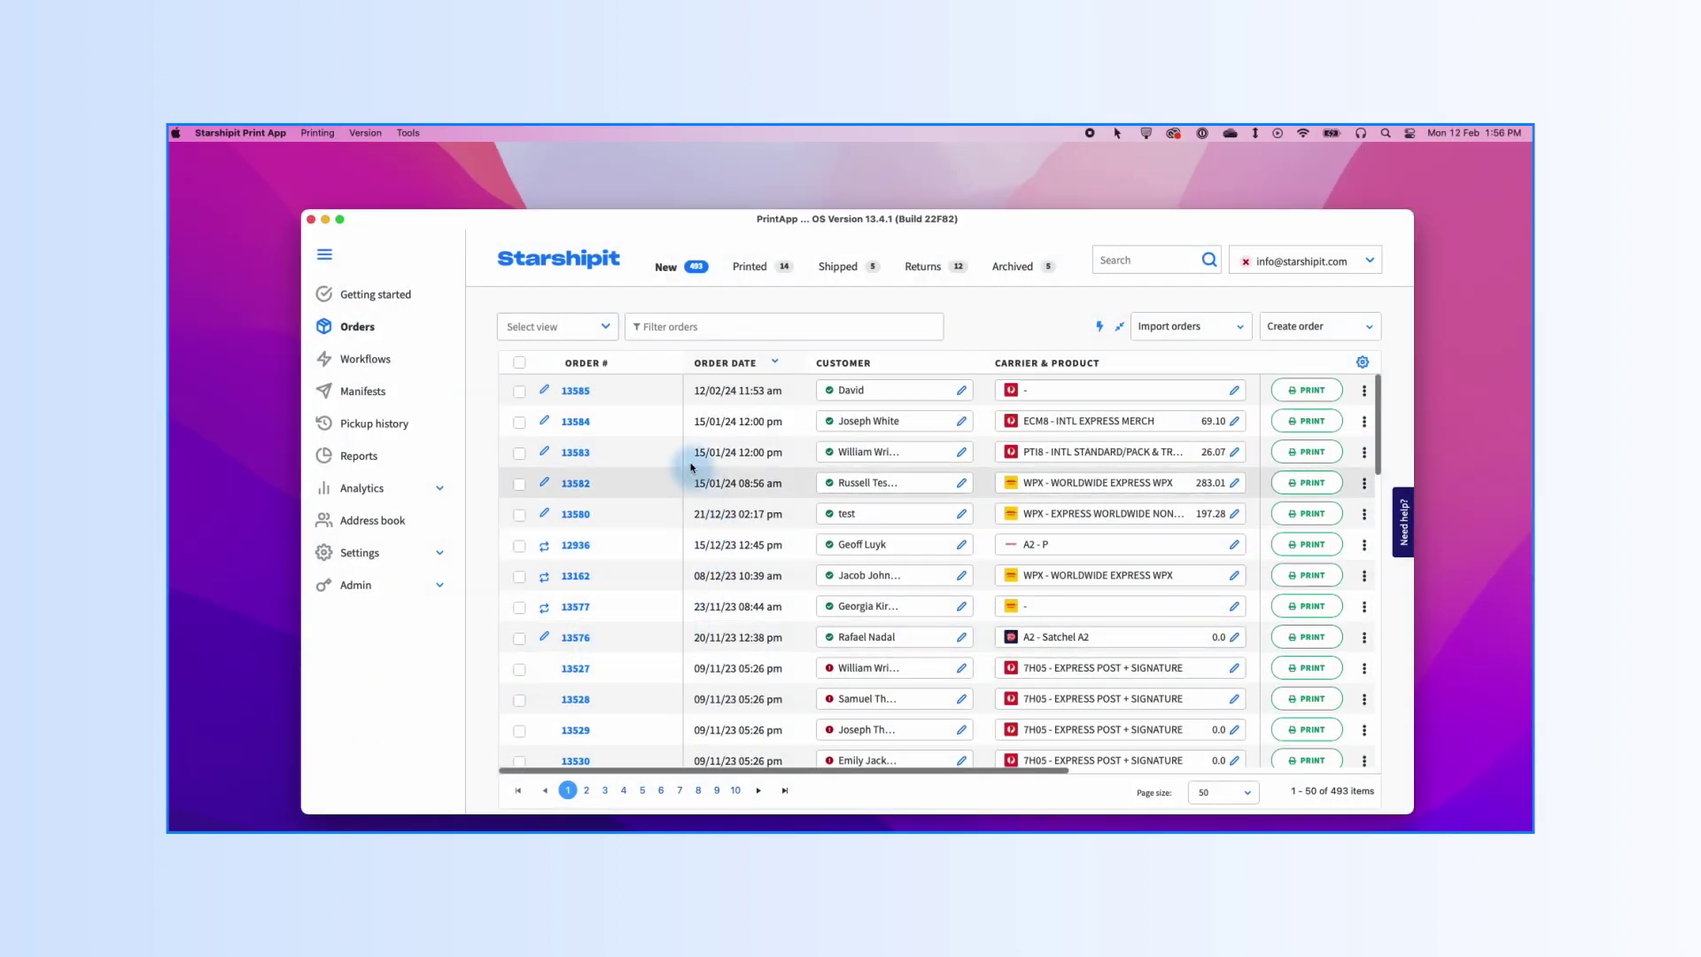
Assign Aus Post International labels to the Brother MFC-9140CDN printer in Print Settings
left_click(317, 133)
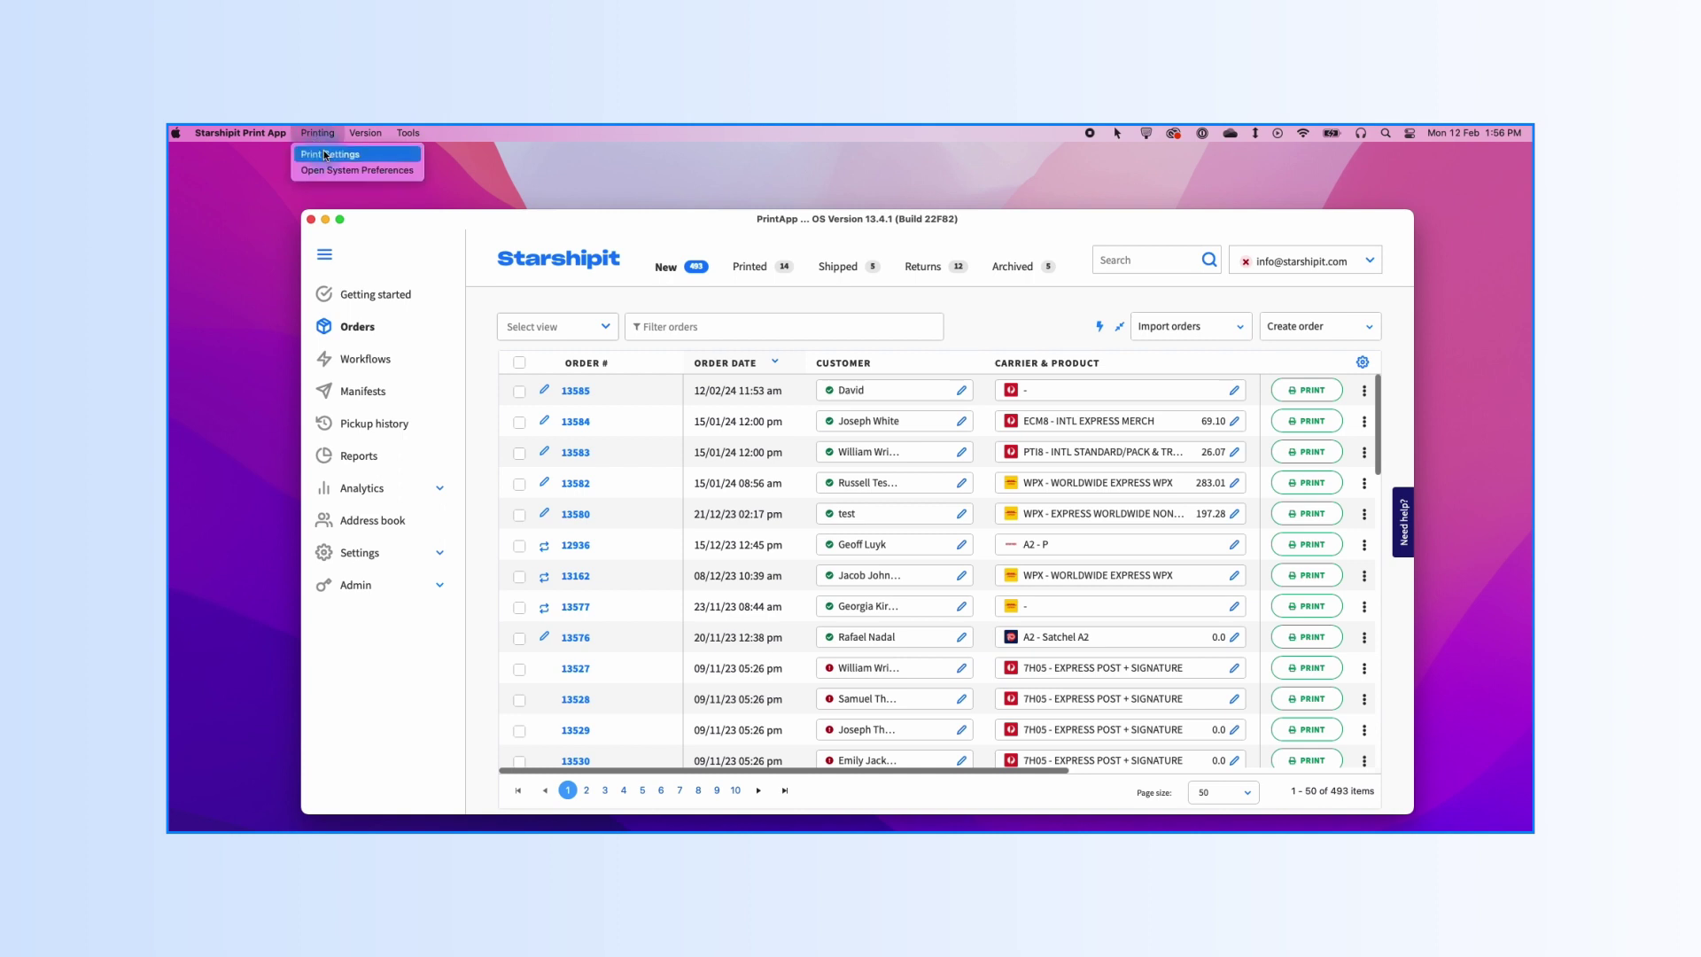
left_click(325, 155)
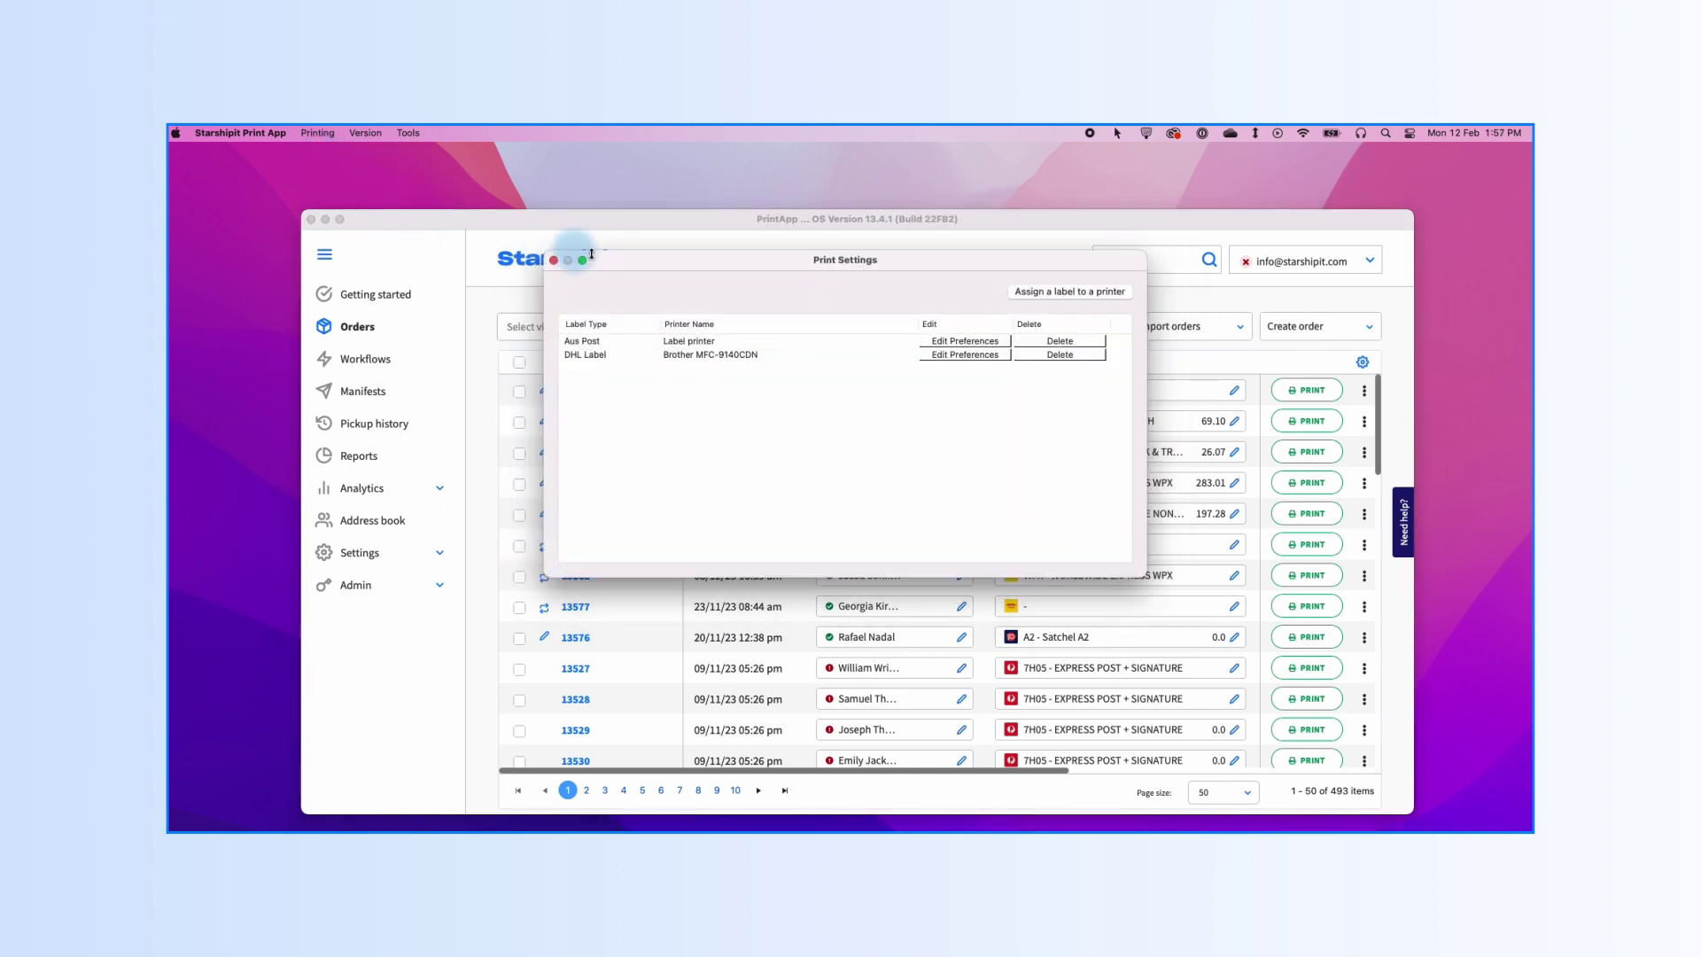
left_click(1090, 293)
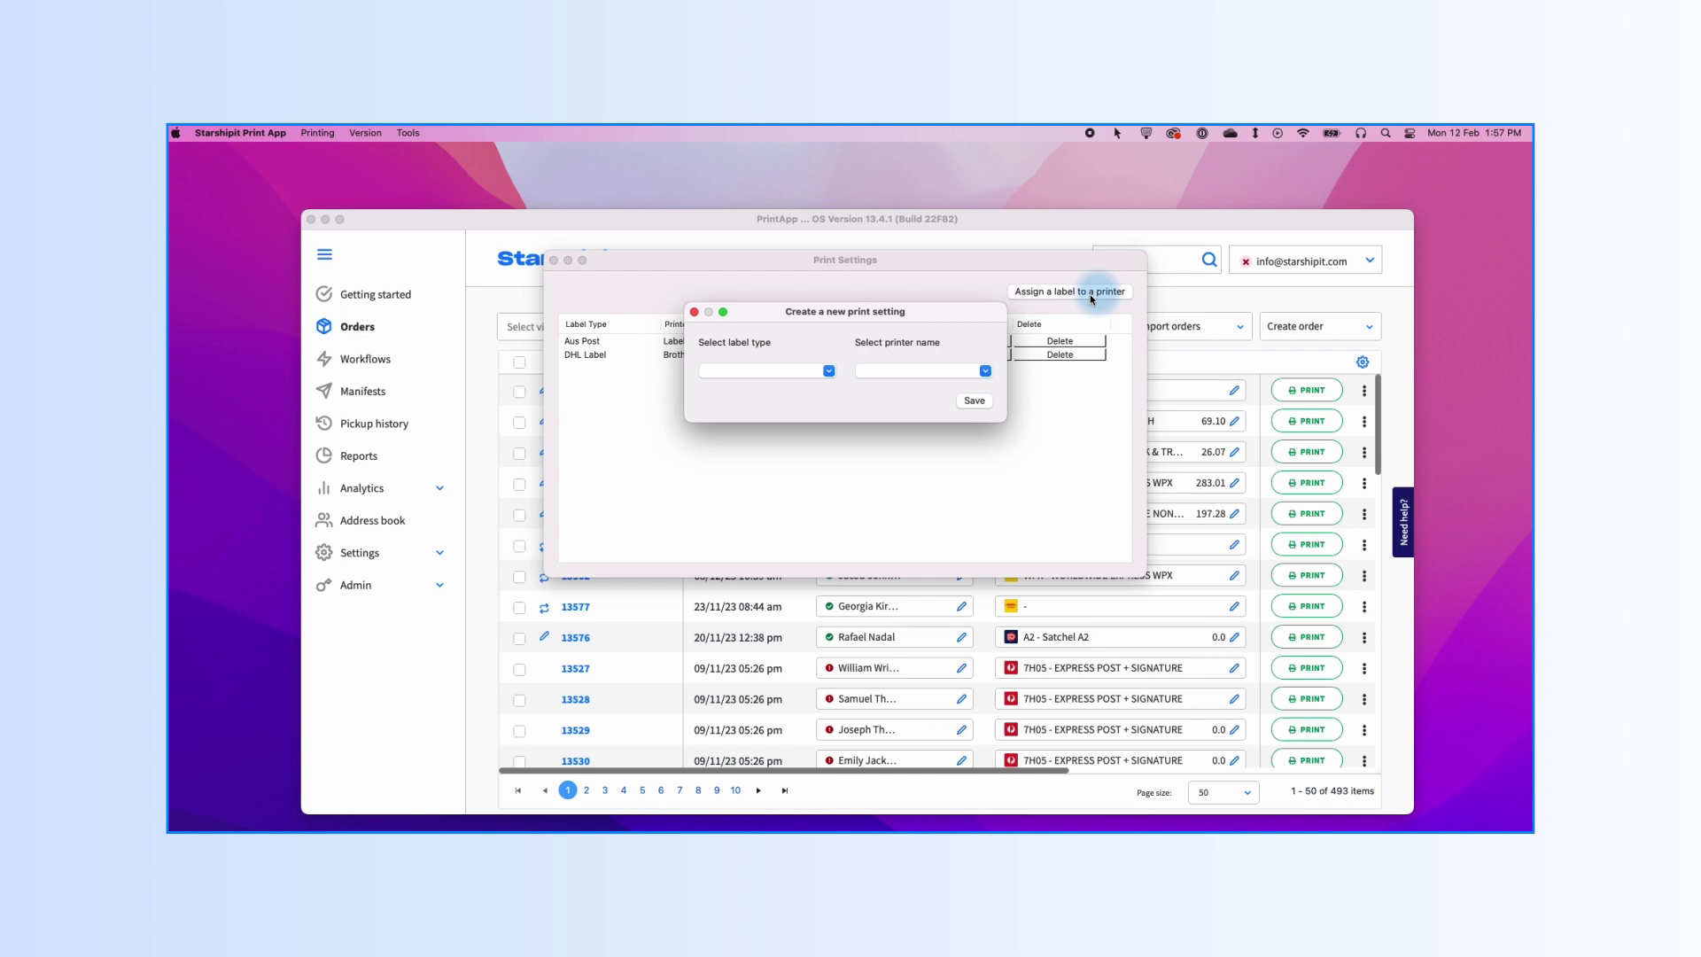
left_click(828, 371)
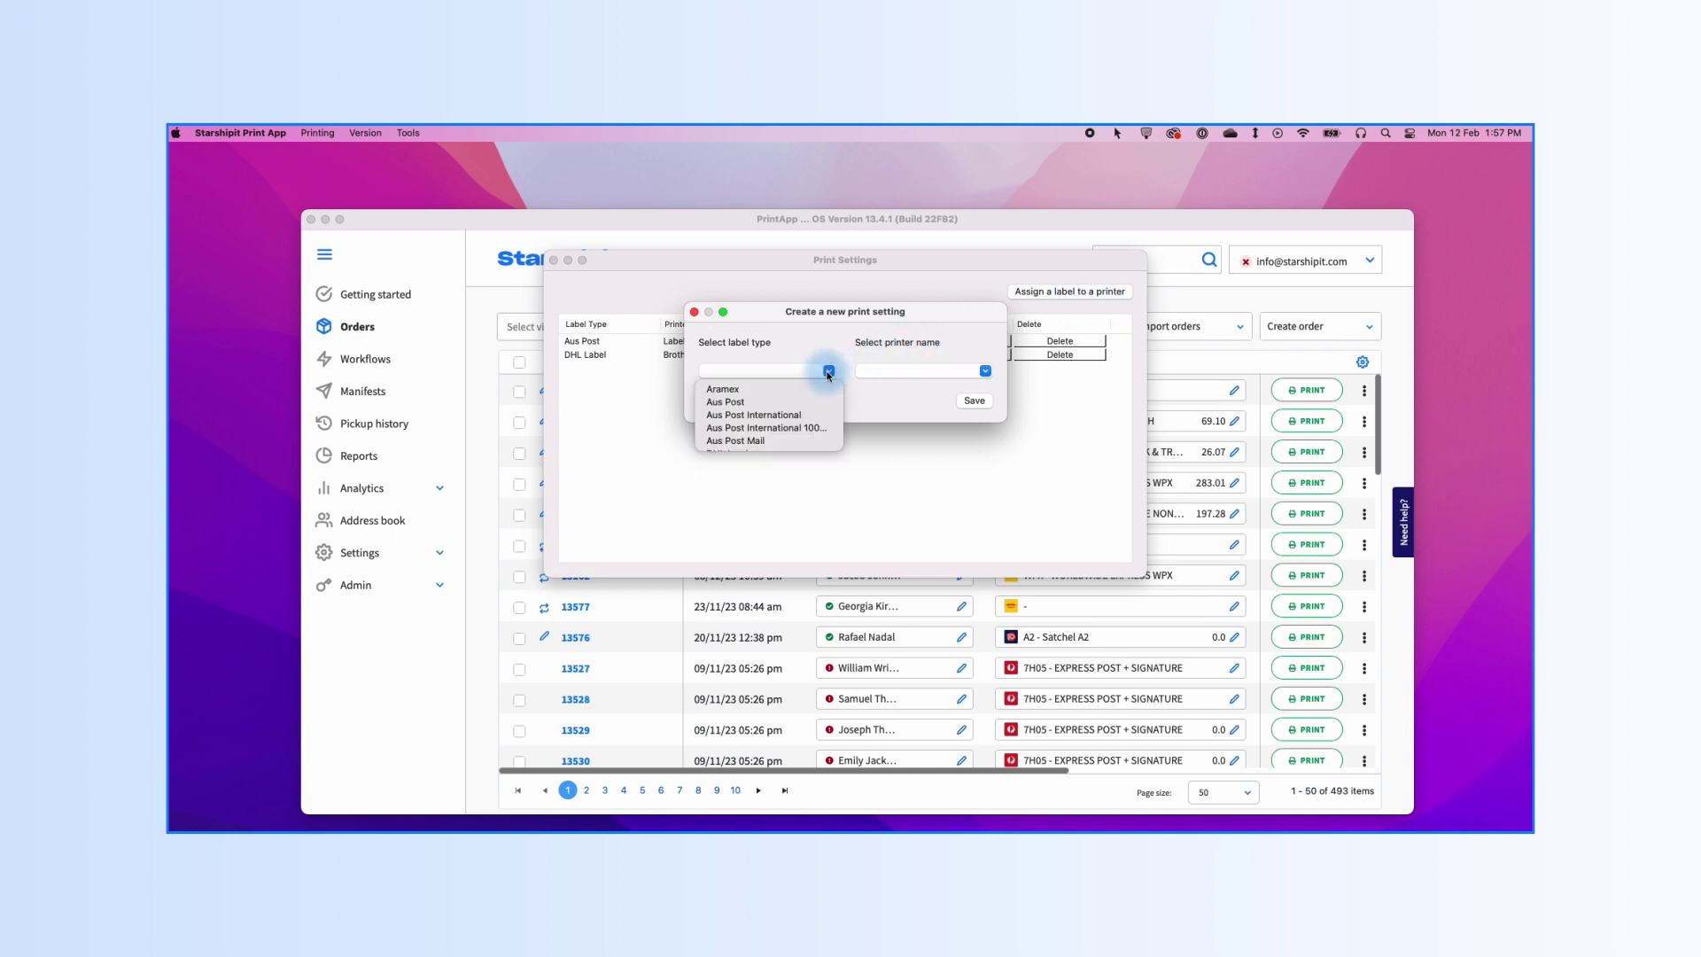
left_click(772, 414)
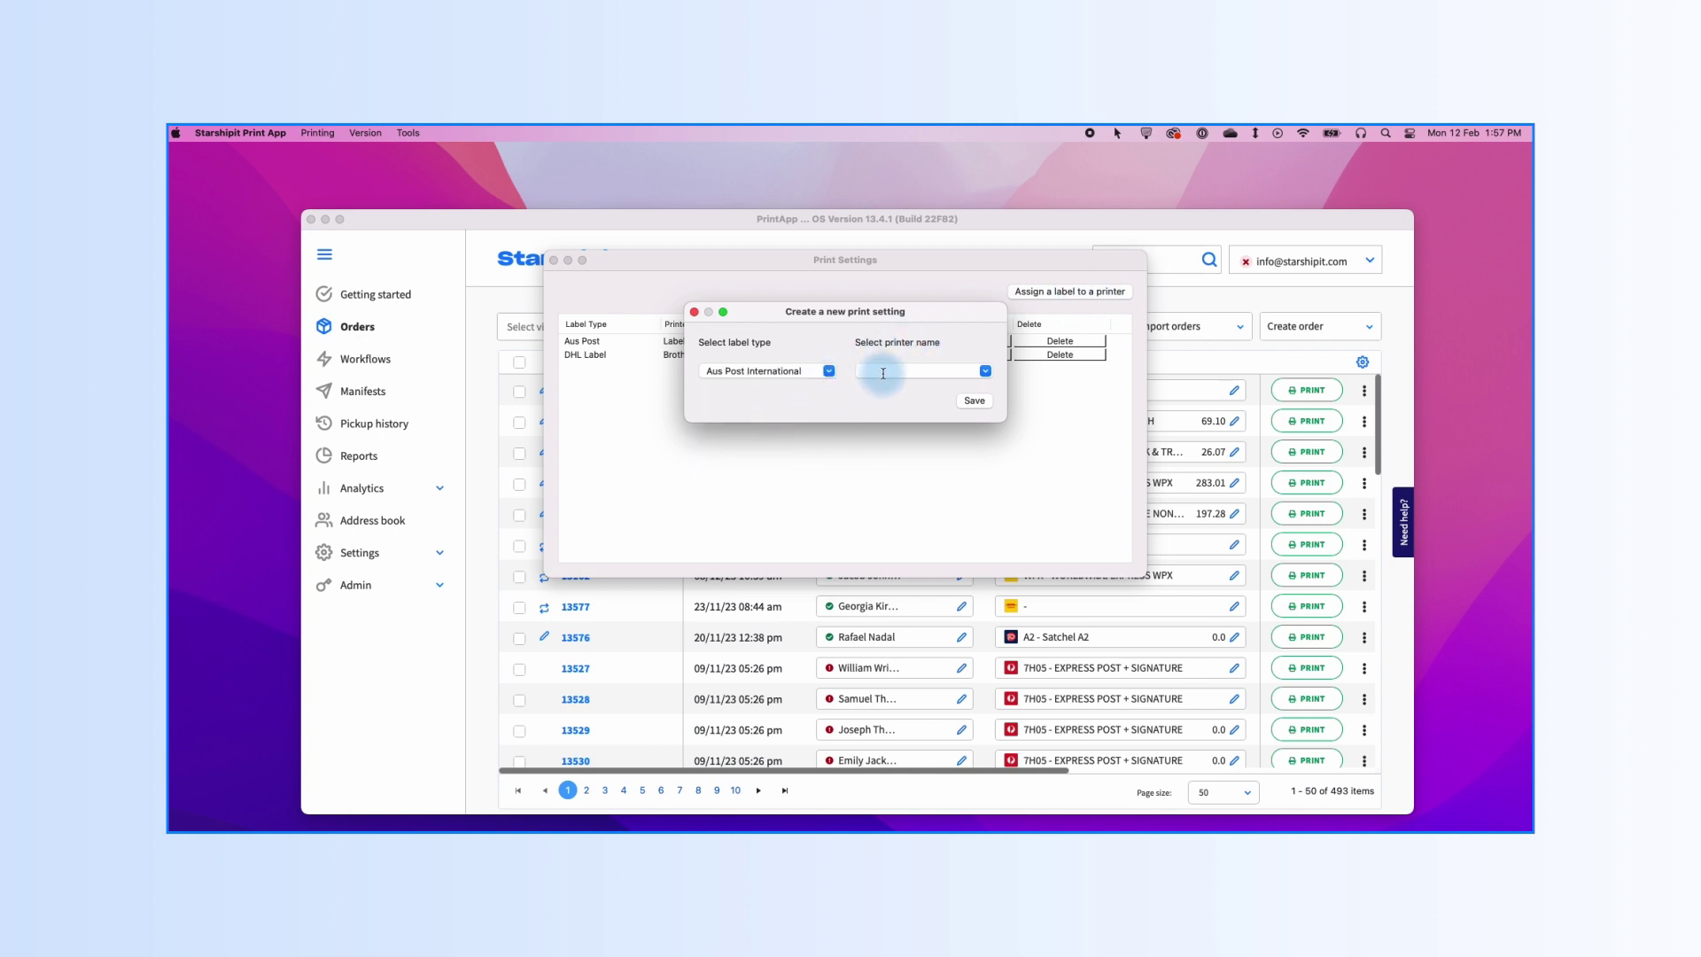
left_click(984, 371)
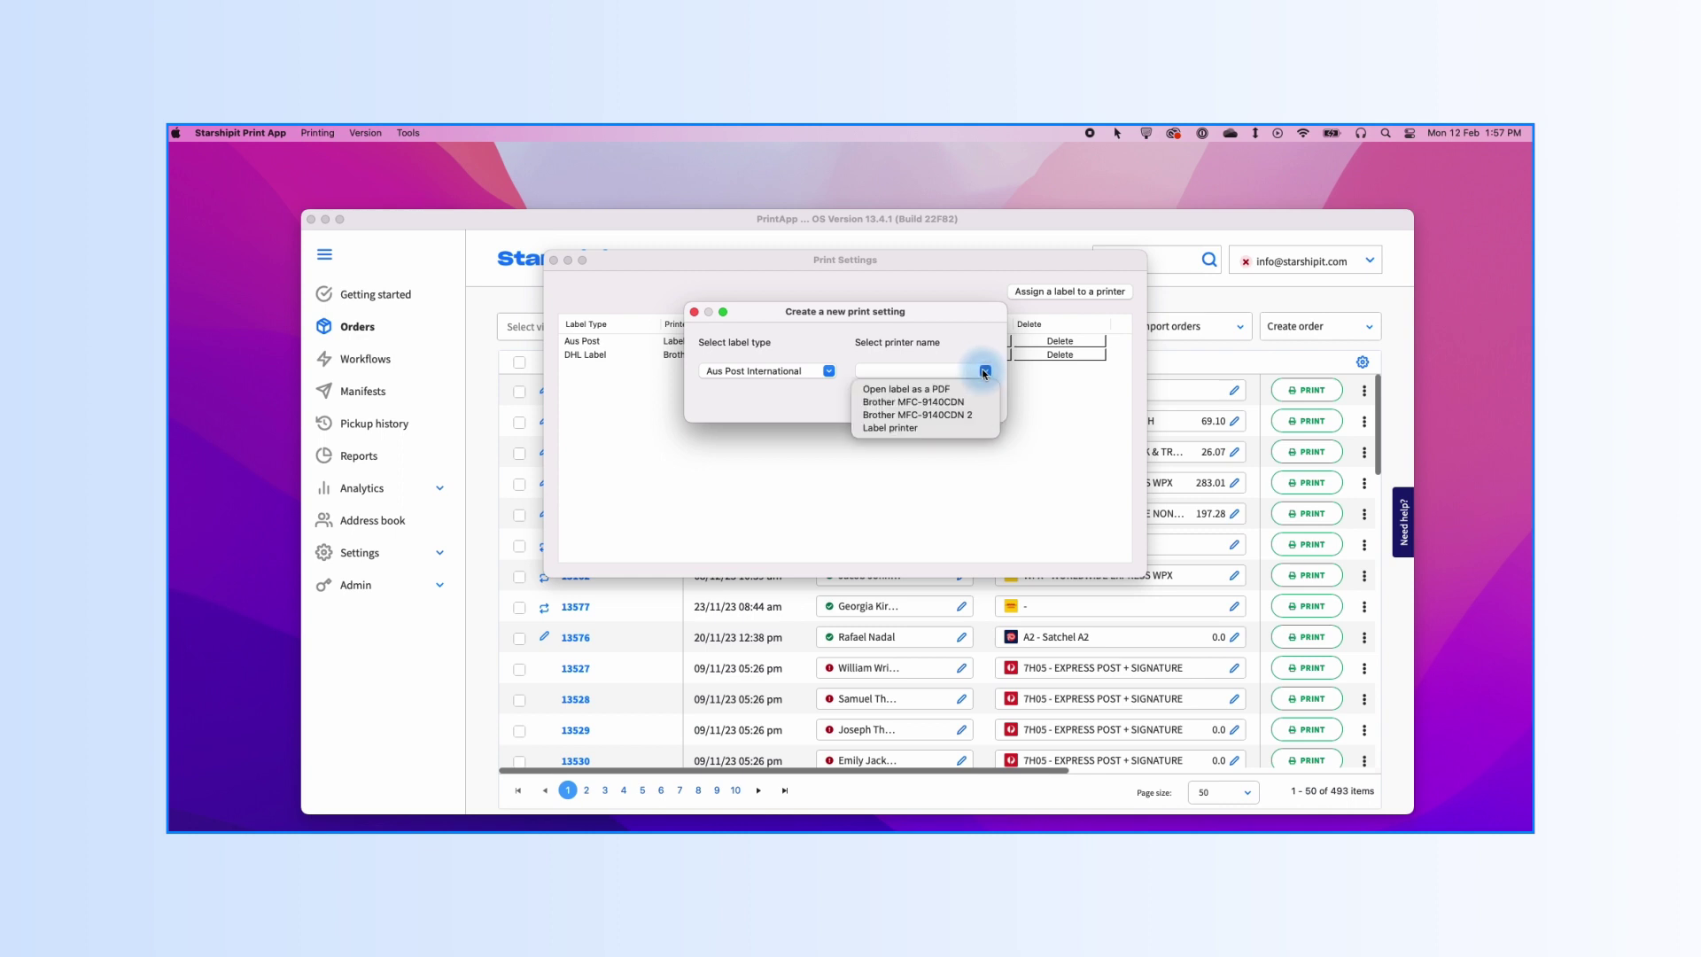
left_click(912, 402)
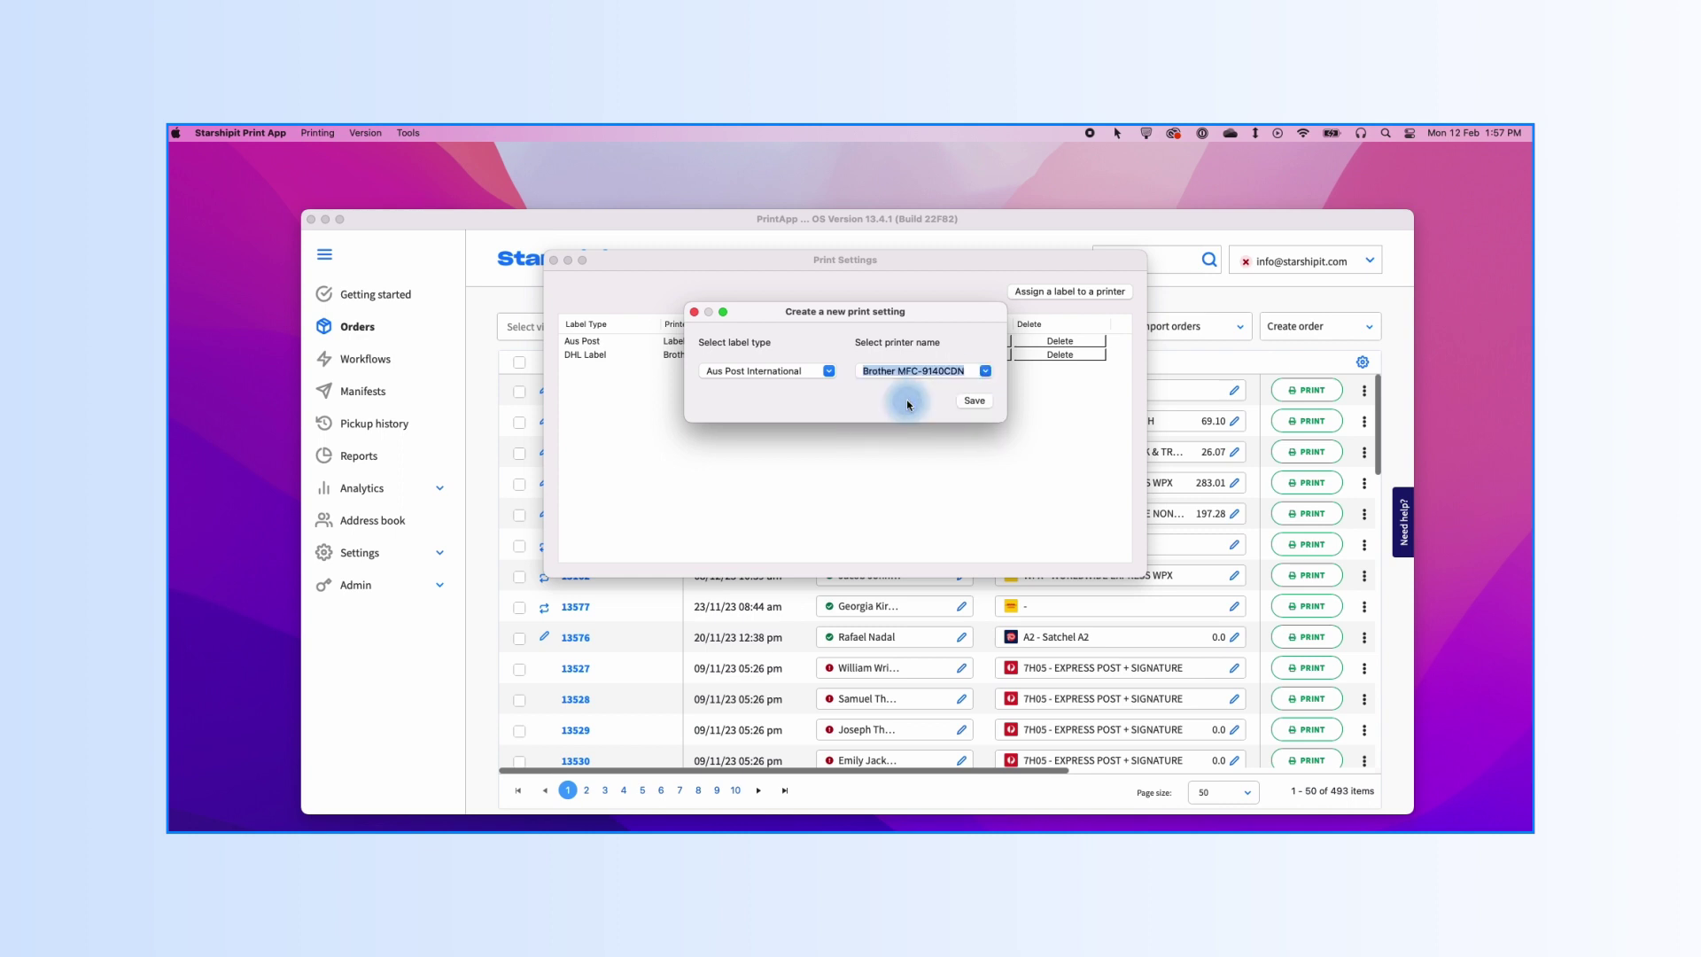
left_click(973, 400)
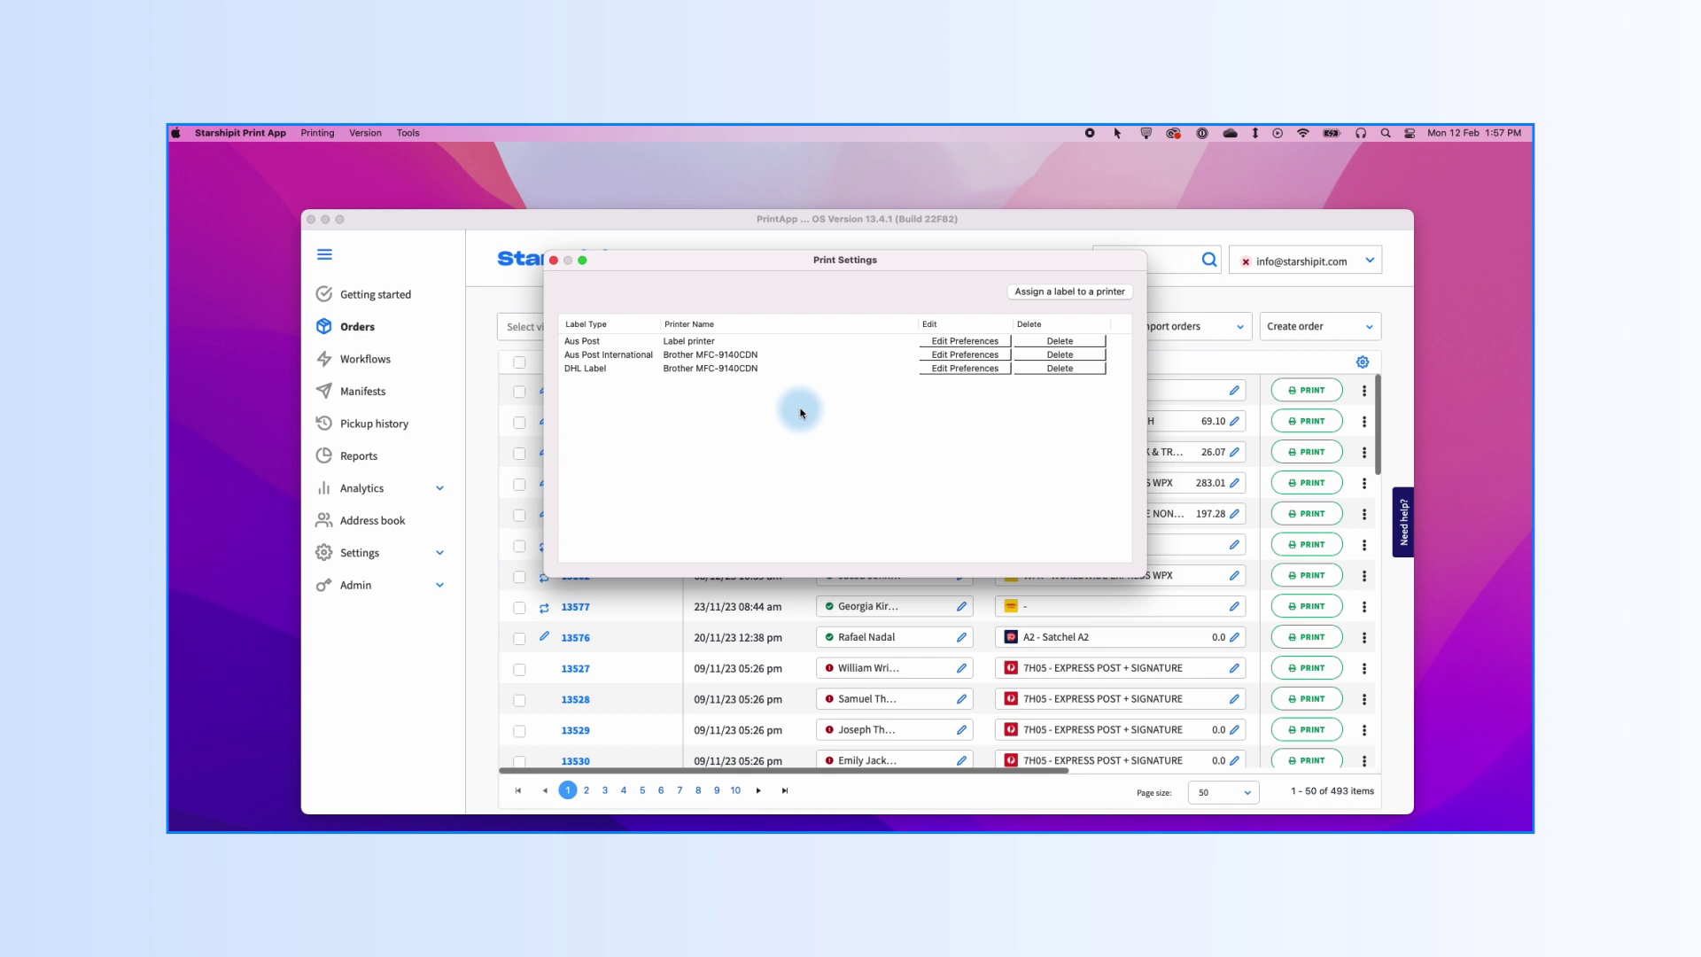
Override the Aus Post label settings to print landscape at 120 mm width
left_click(955, 348)
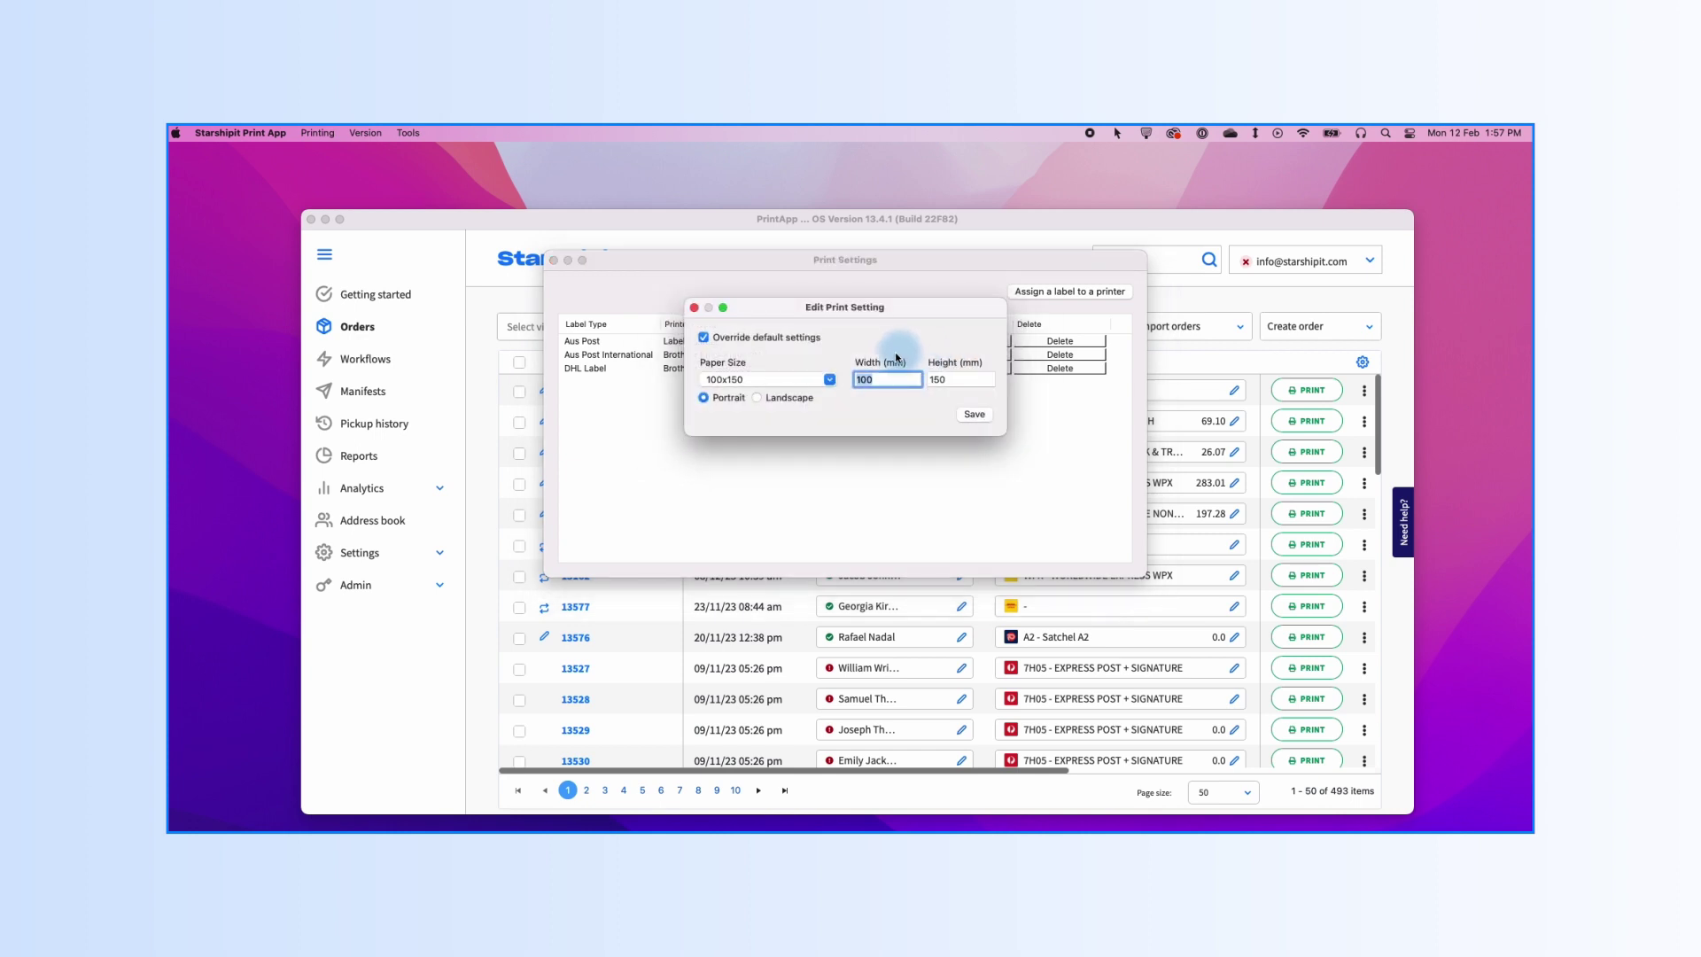
left_click(758, 399)
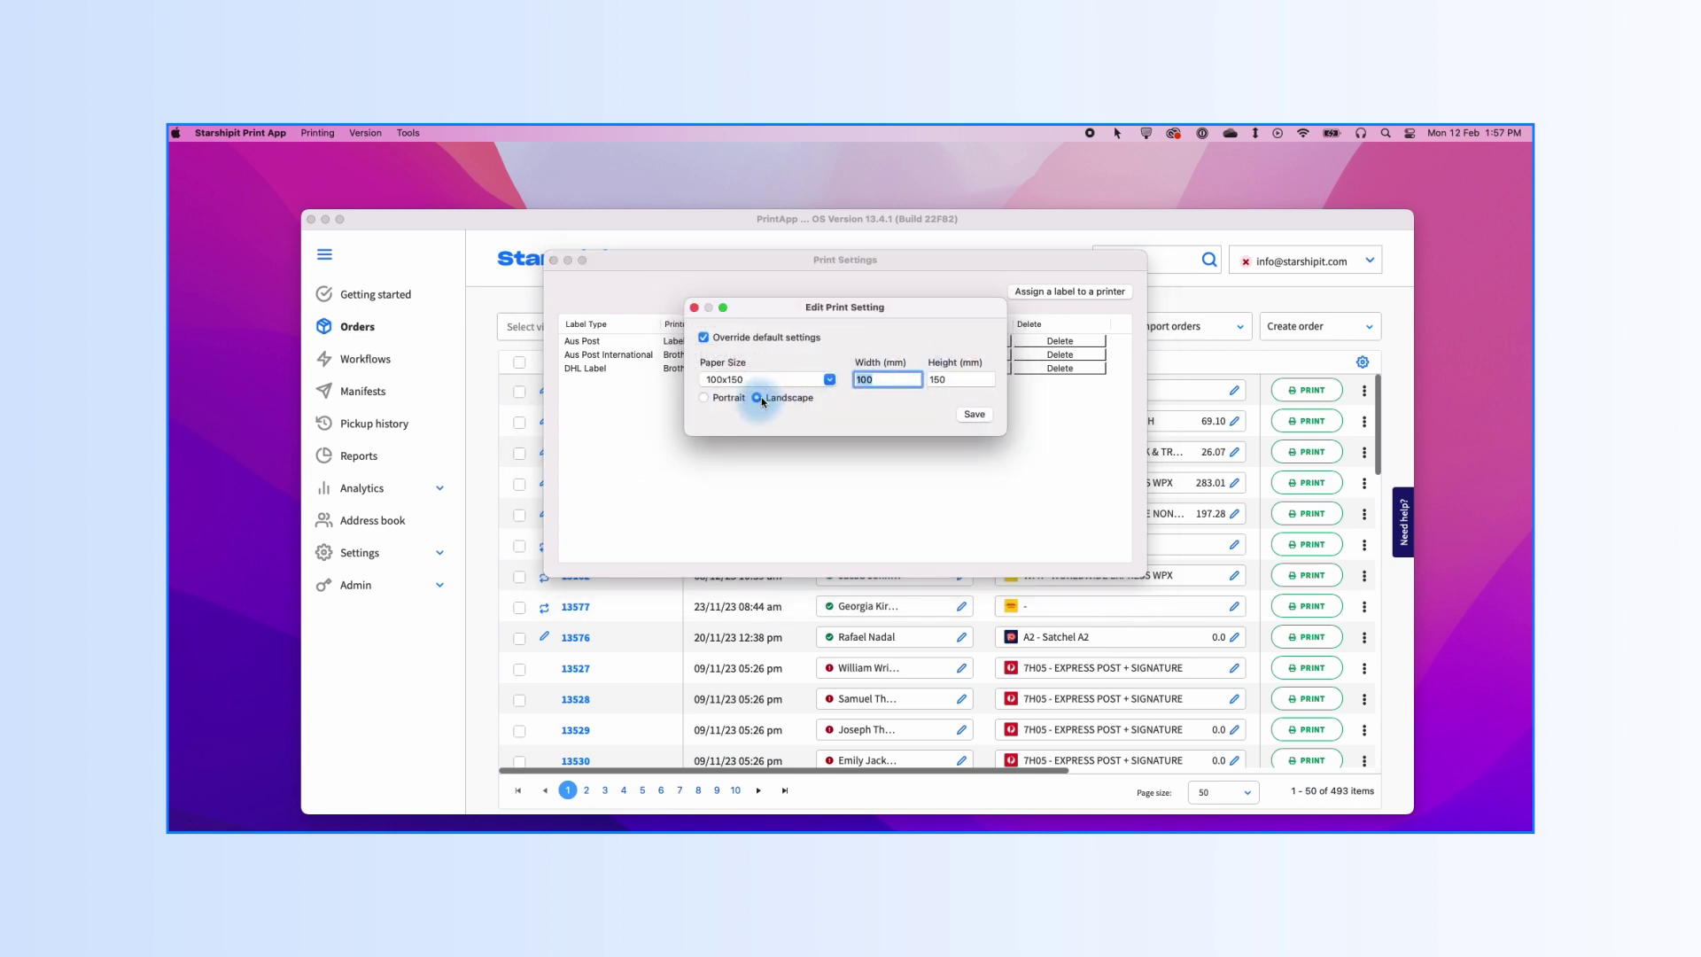
left_click(883, 381)
type("20")
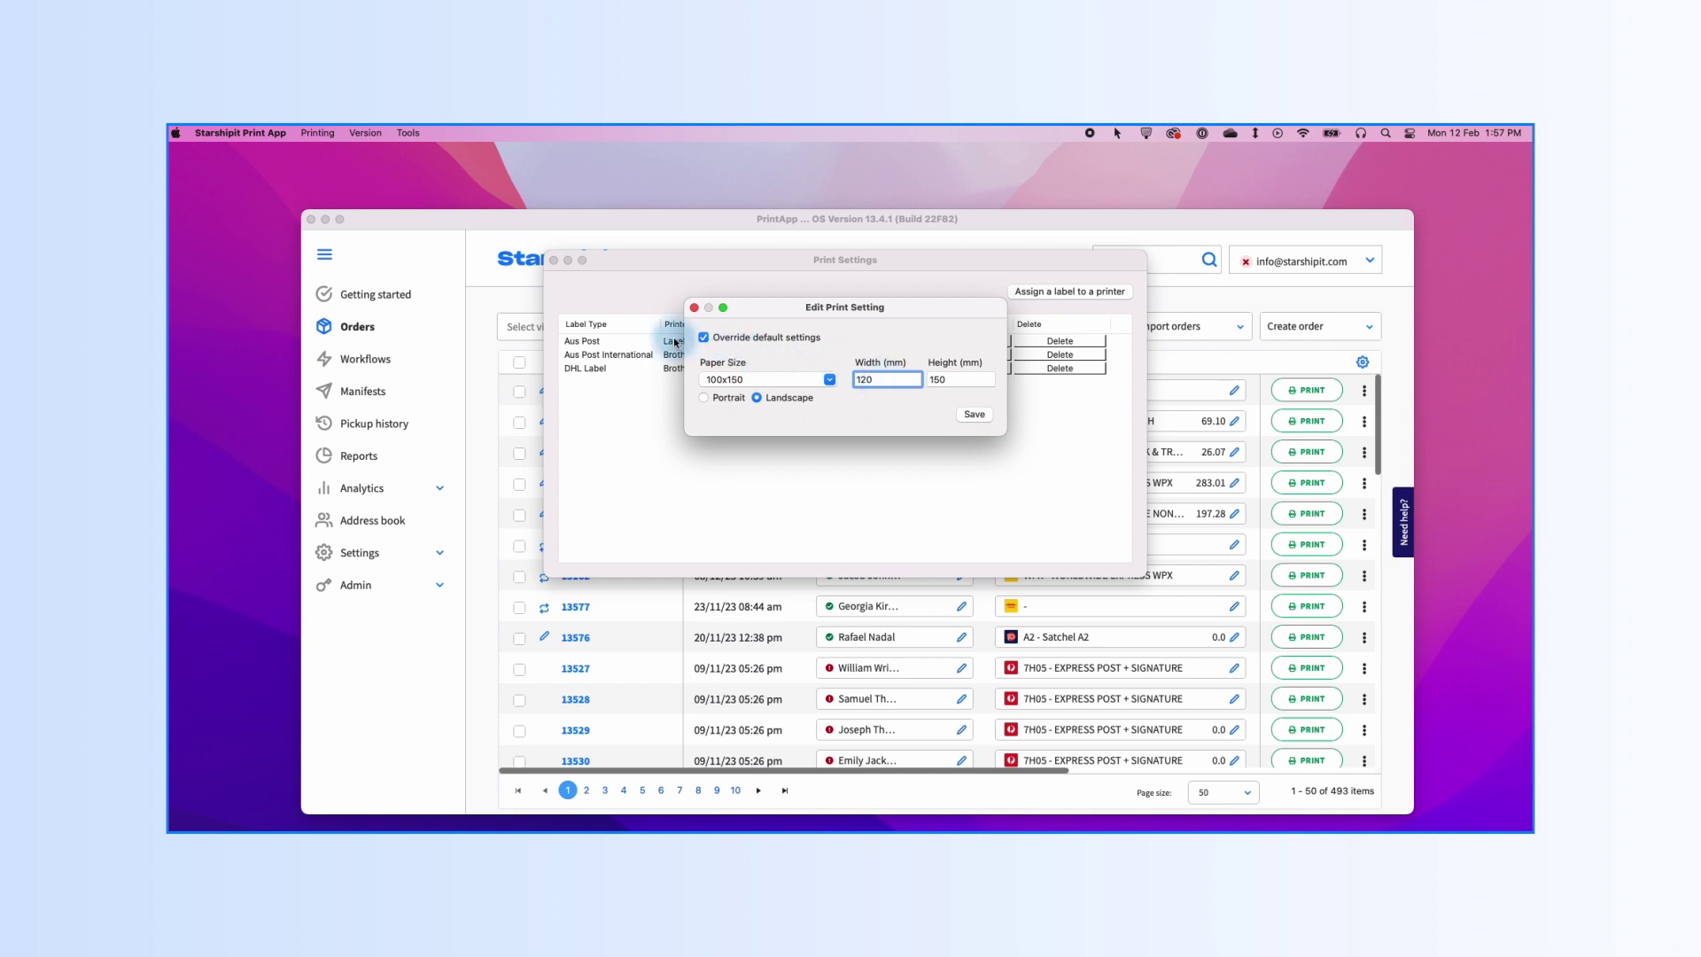
left_click(972, 414)
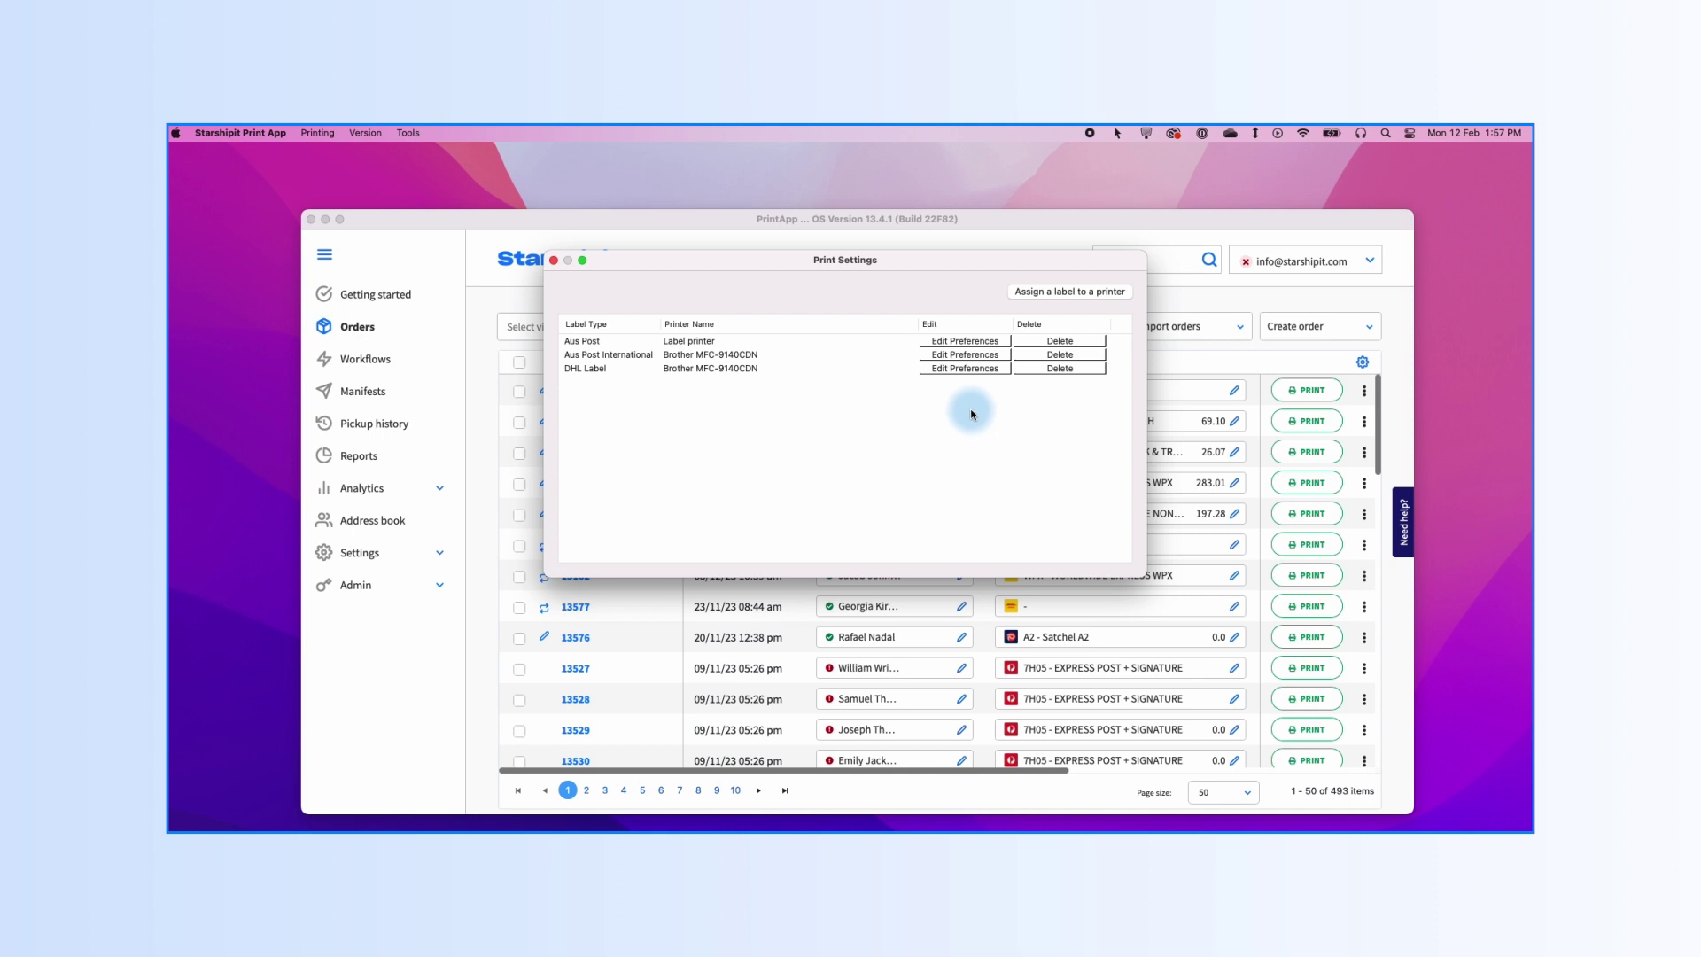
Print order 13585's shipping label from the orders list, then view its details
left_click(554, 260)
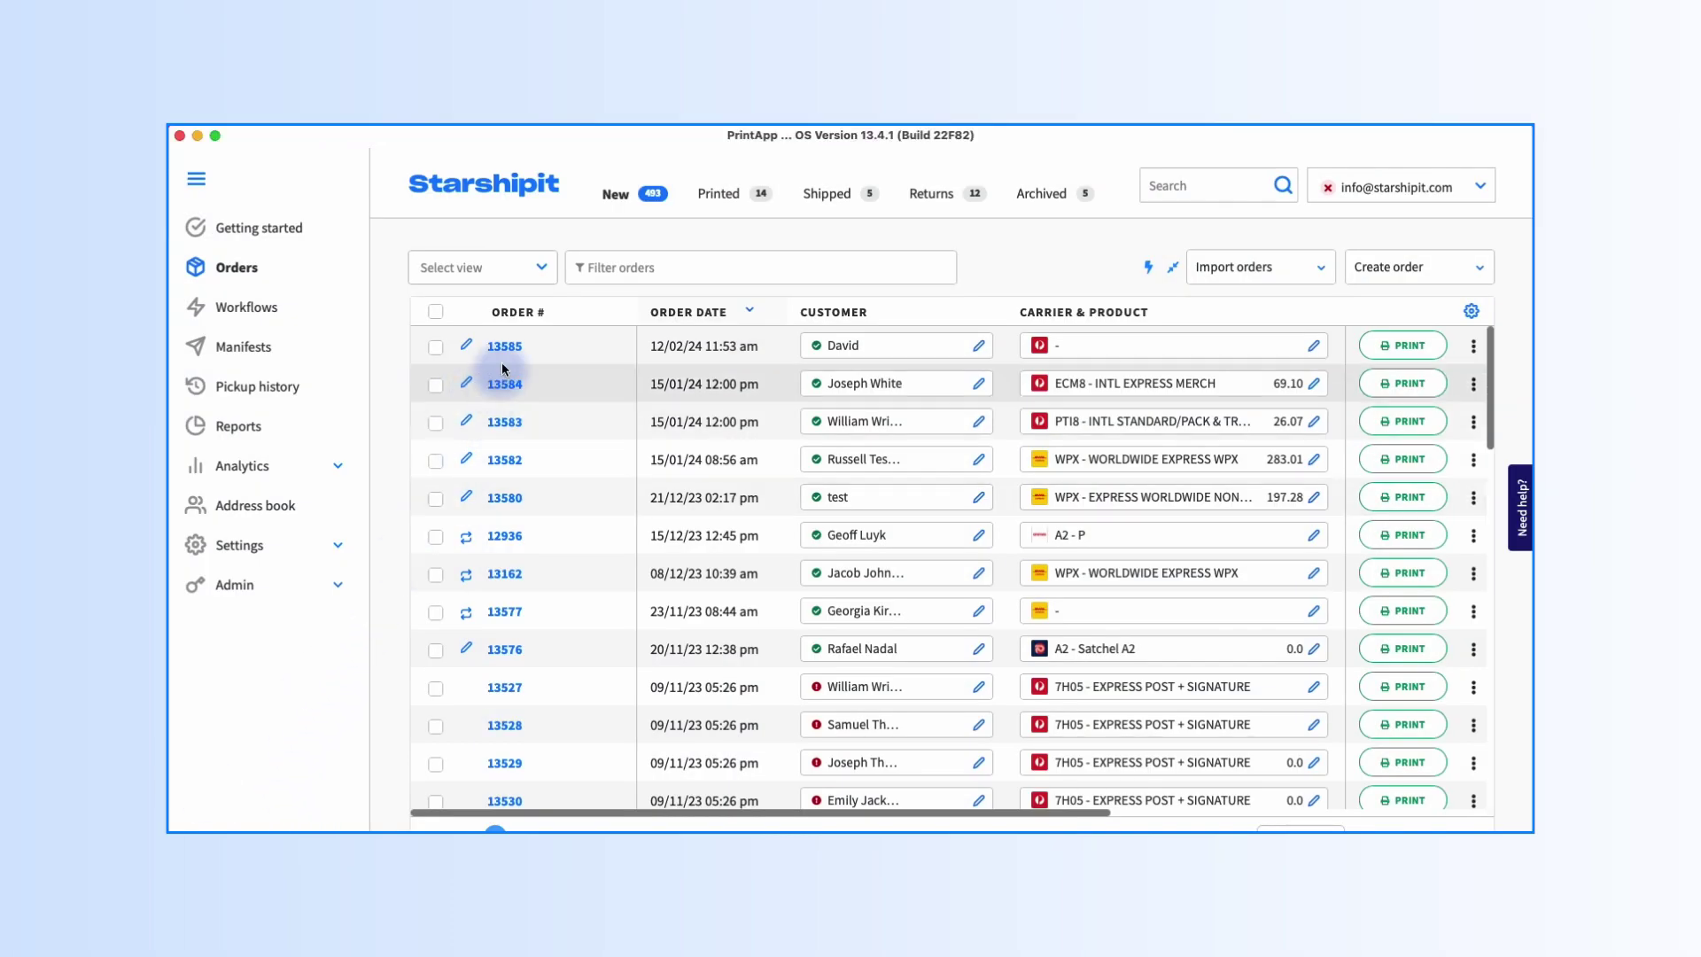
left_click(1382, 348)
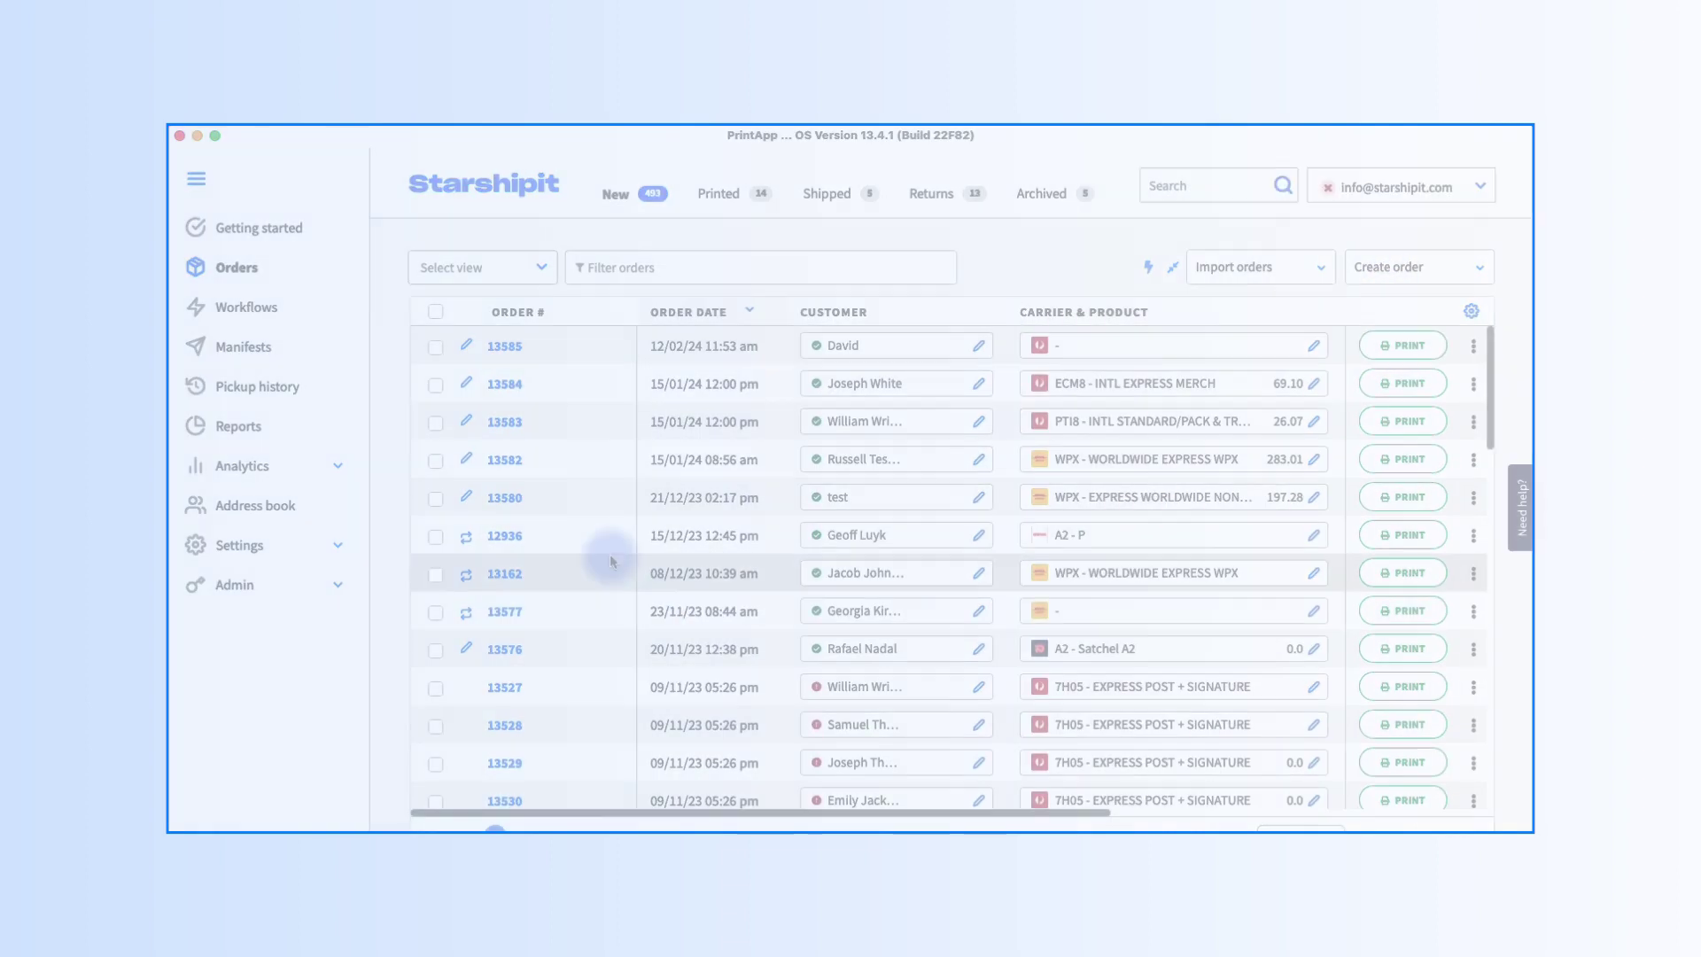
left_click(492, 348)
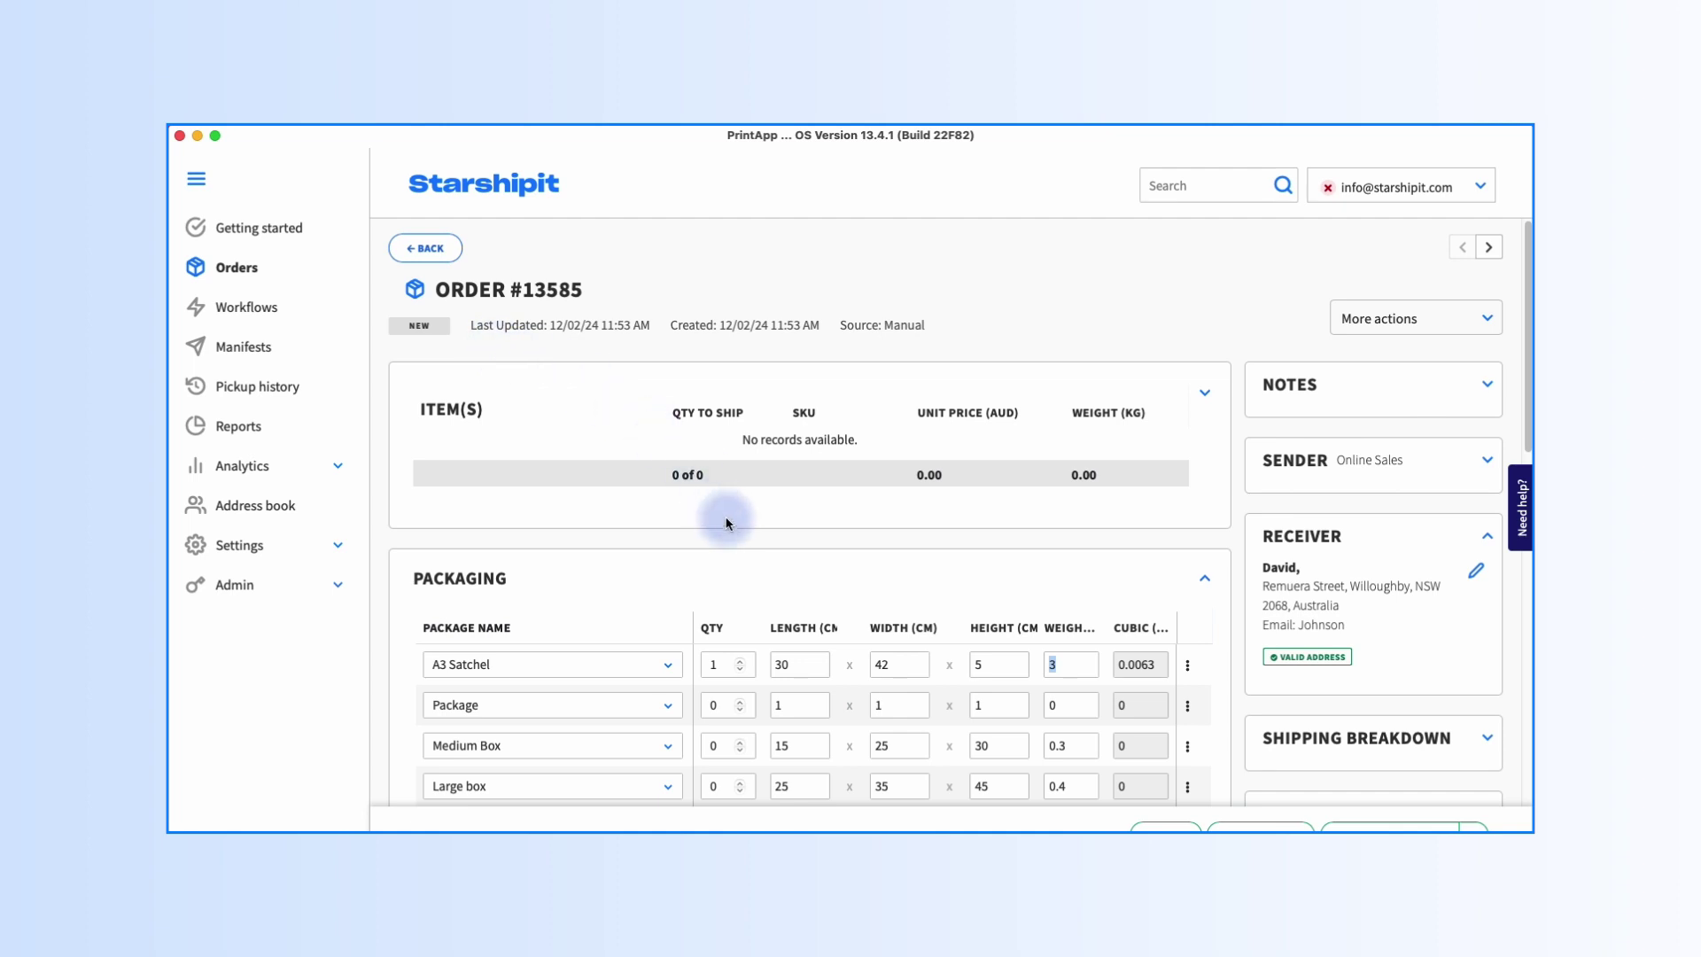
scroll(748, 581, "down", 1)
scroll(748, 581, "down", 2)
scroll(748, 584, "down", 1)
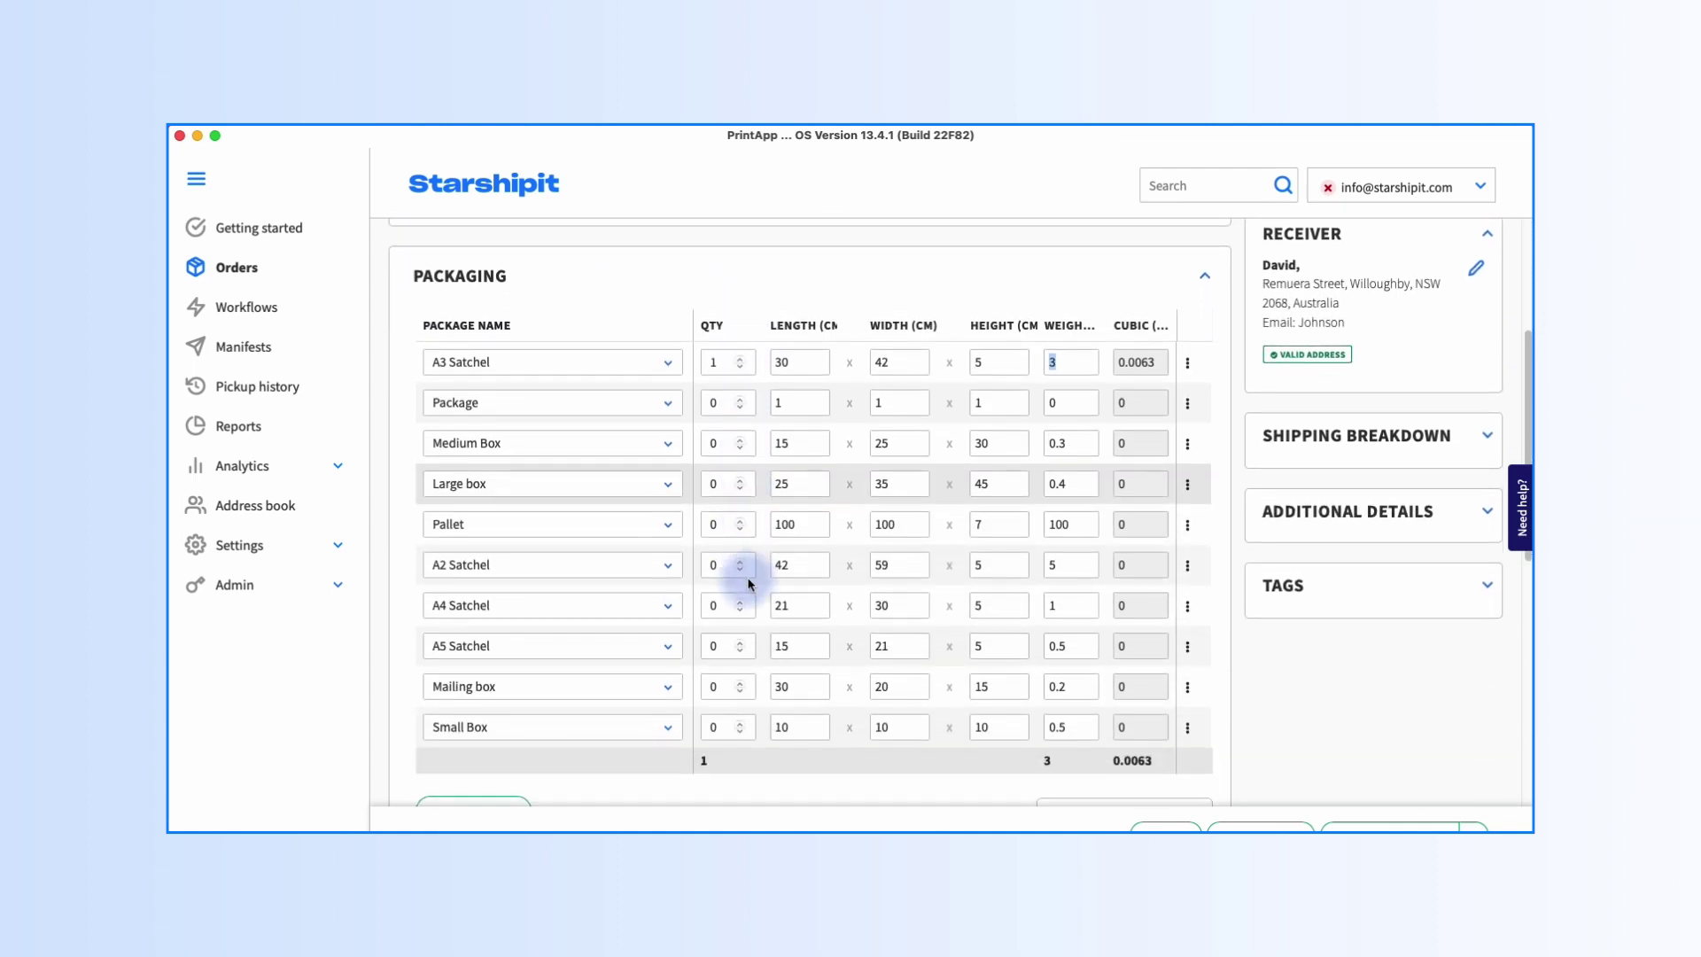
scroll(753, 611, "down", 1)
scroll(760, 644, "down", 2)
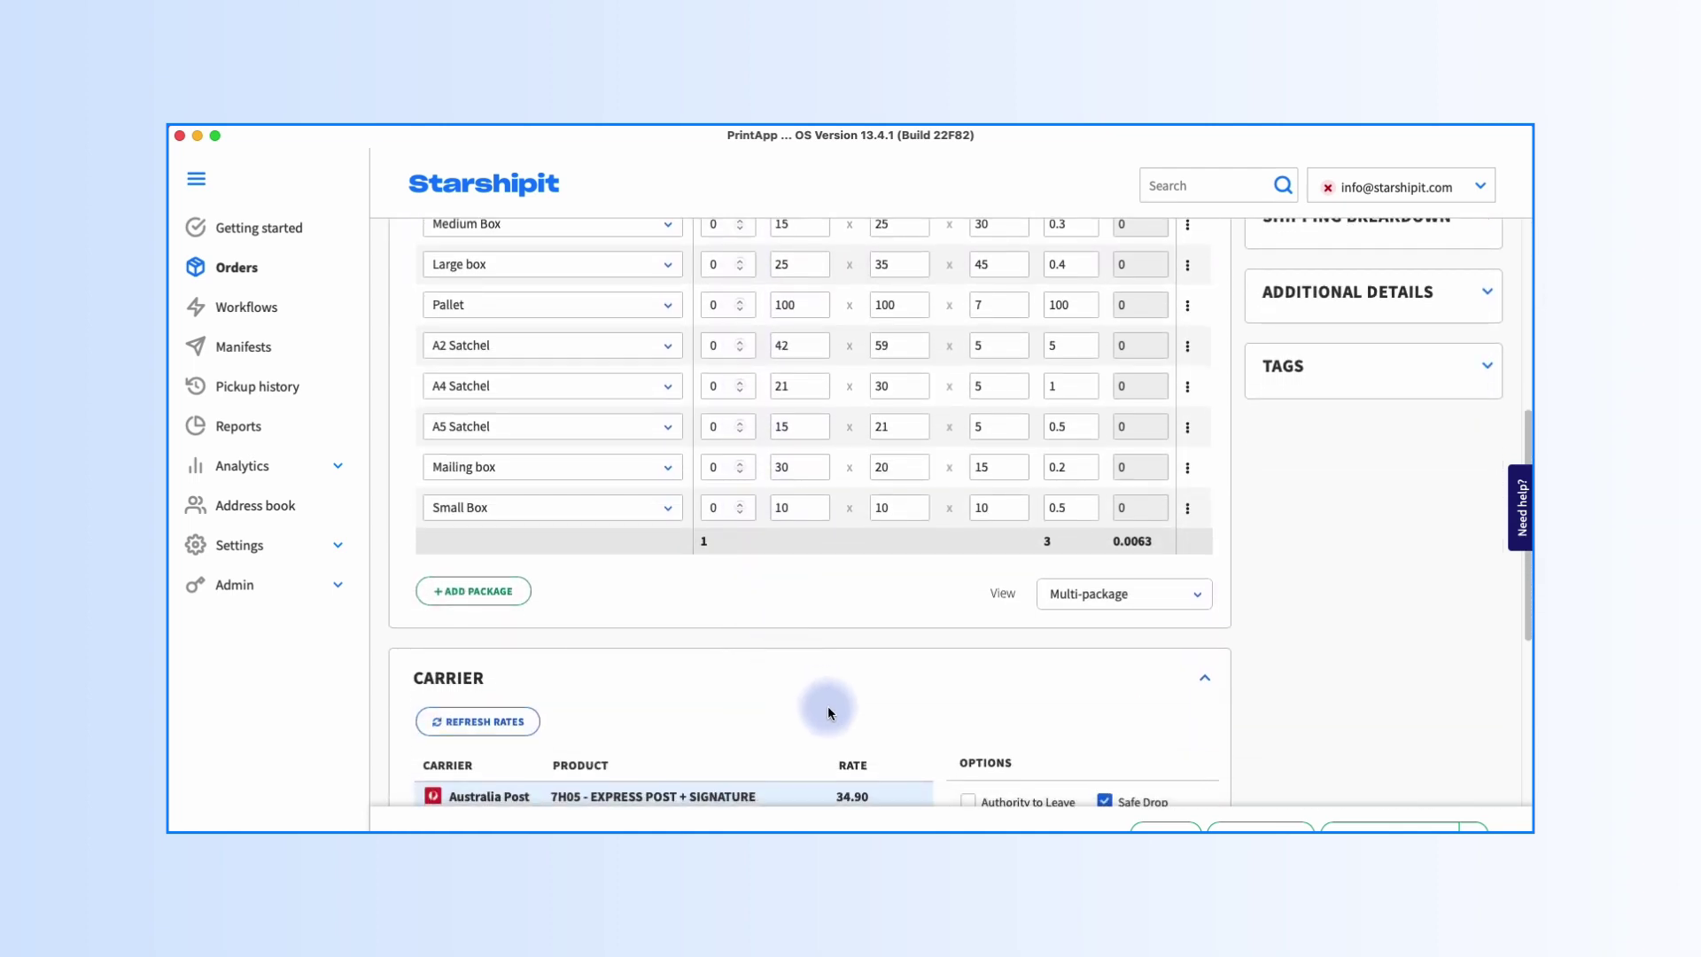
scroll(905, 745, "down", 2)
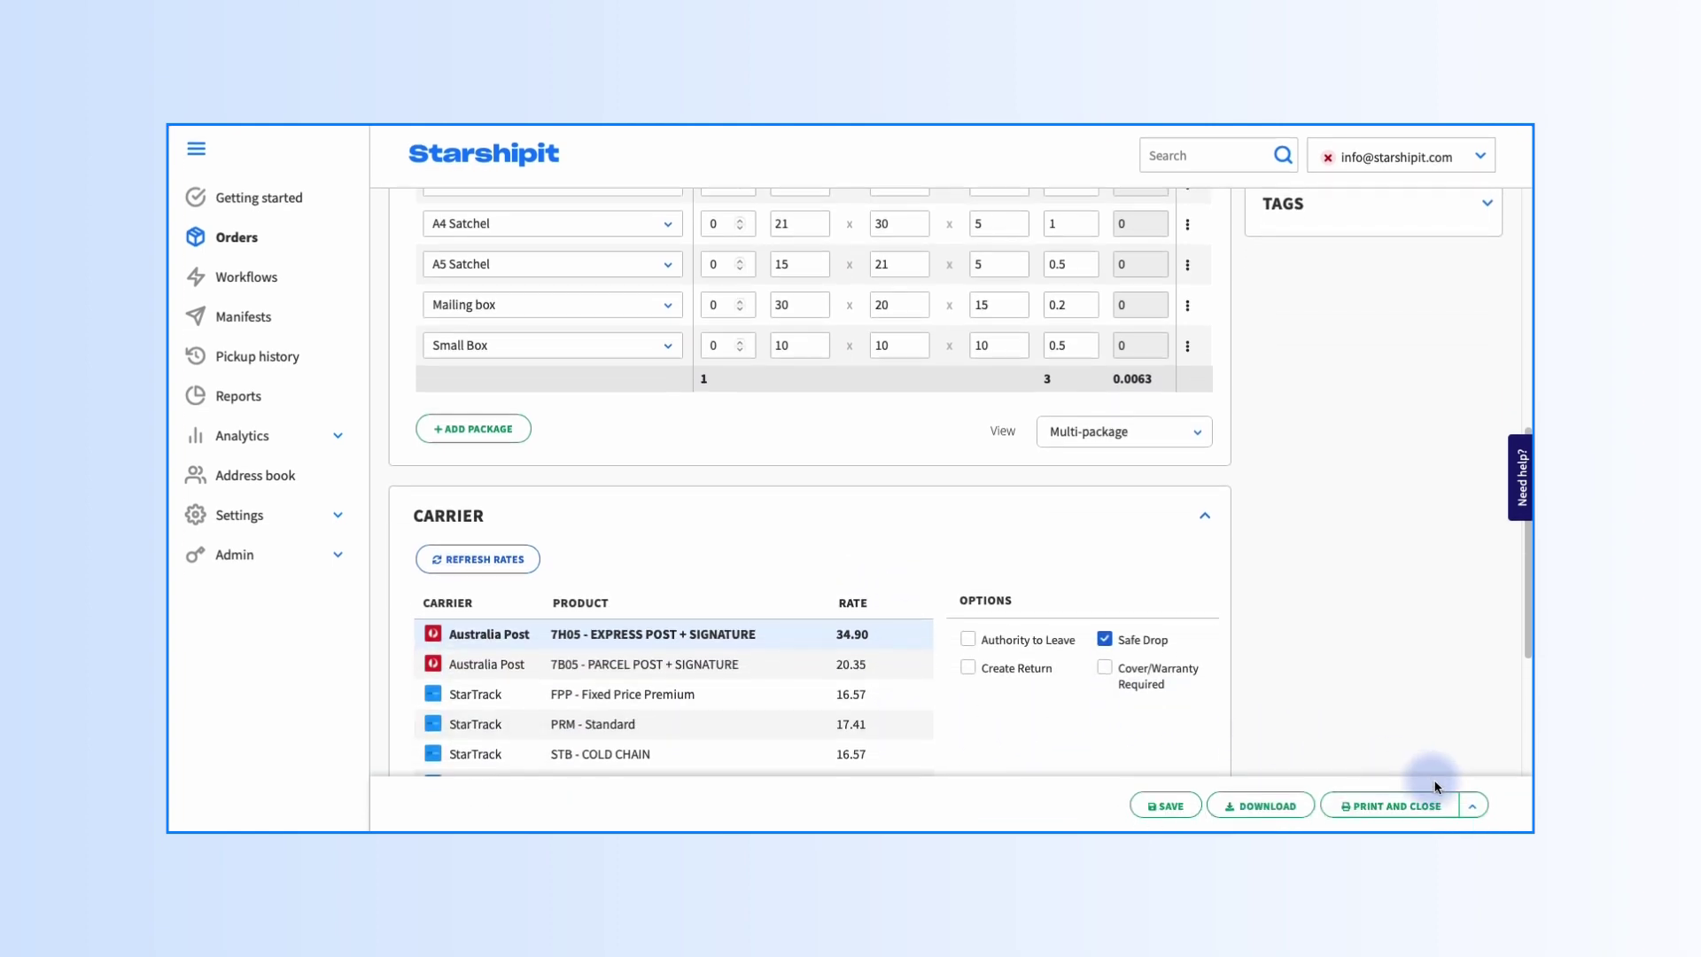
Change order 13585's print action to Print only and print its label
left_click(1472, 803)
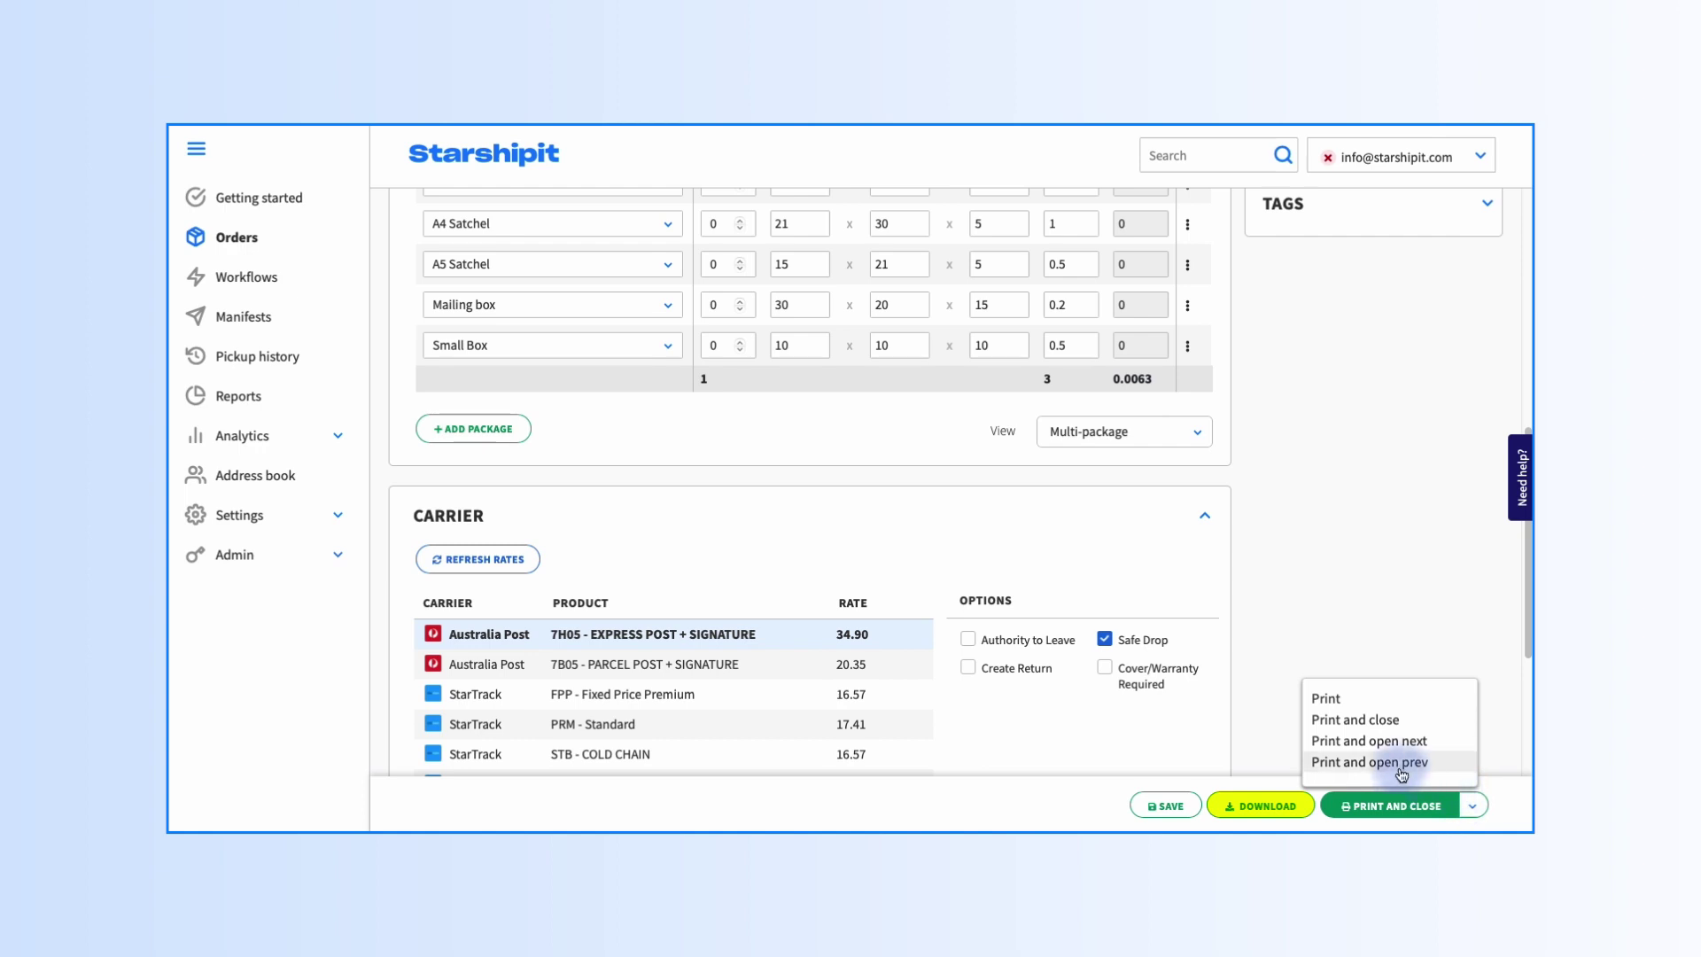
left_click(1329, 698)
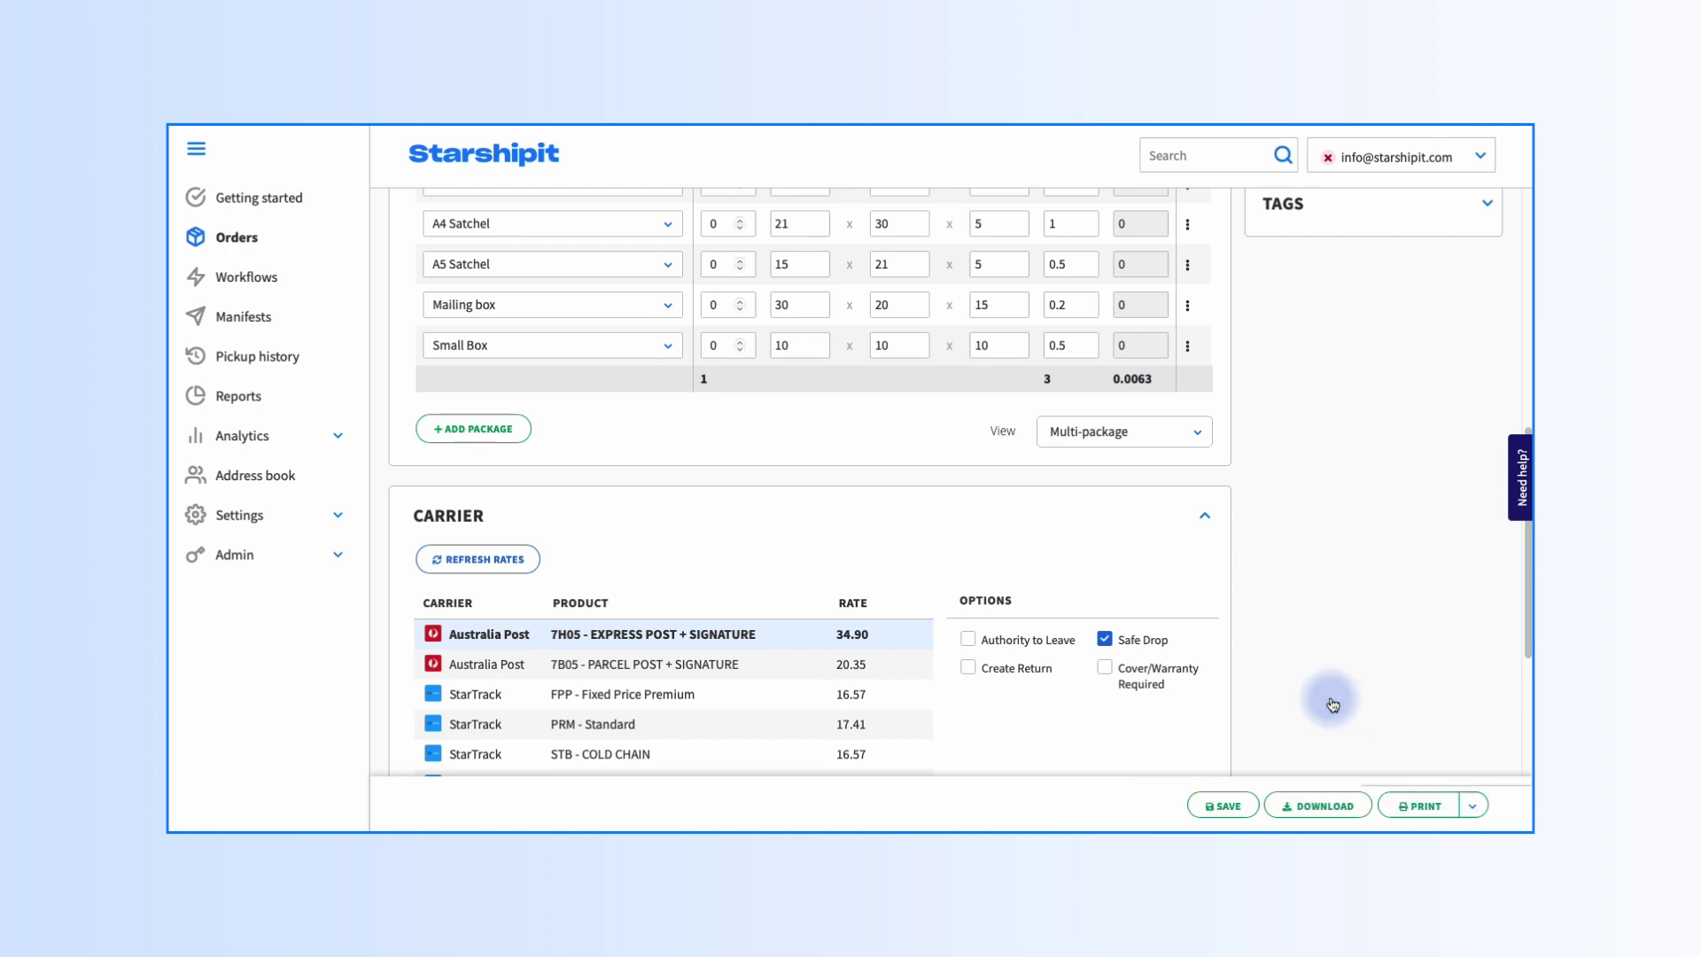
left_click(1425, 808)
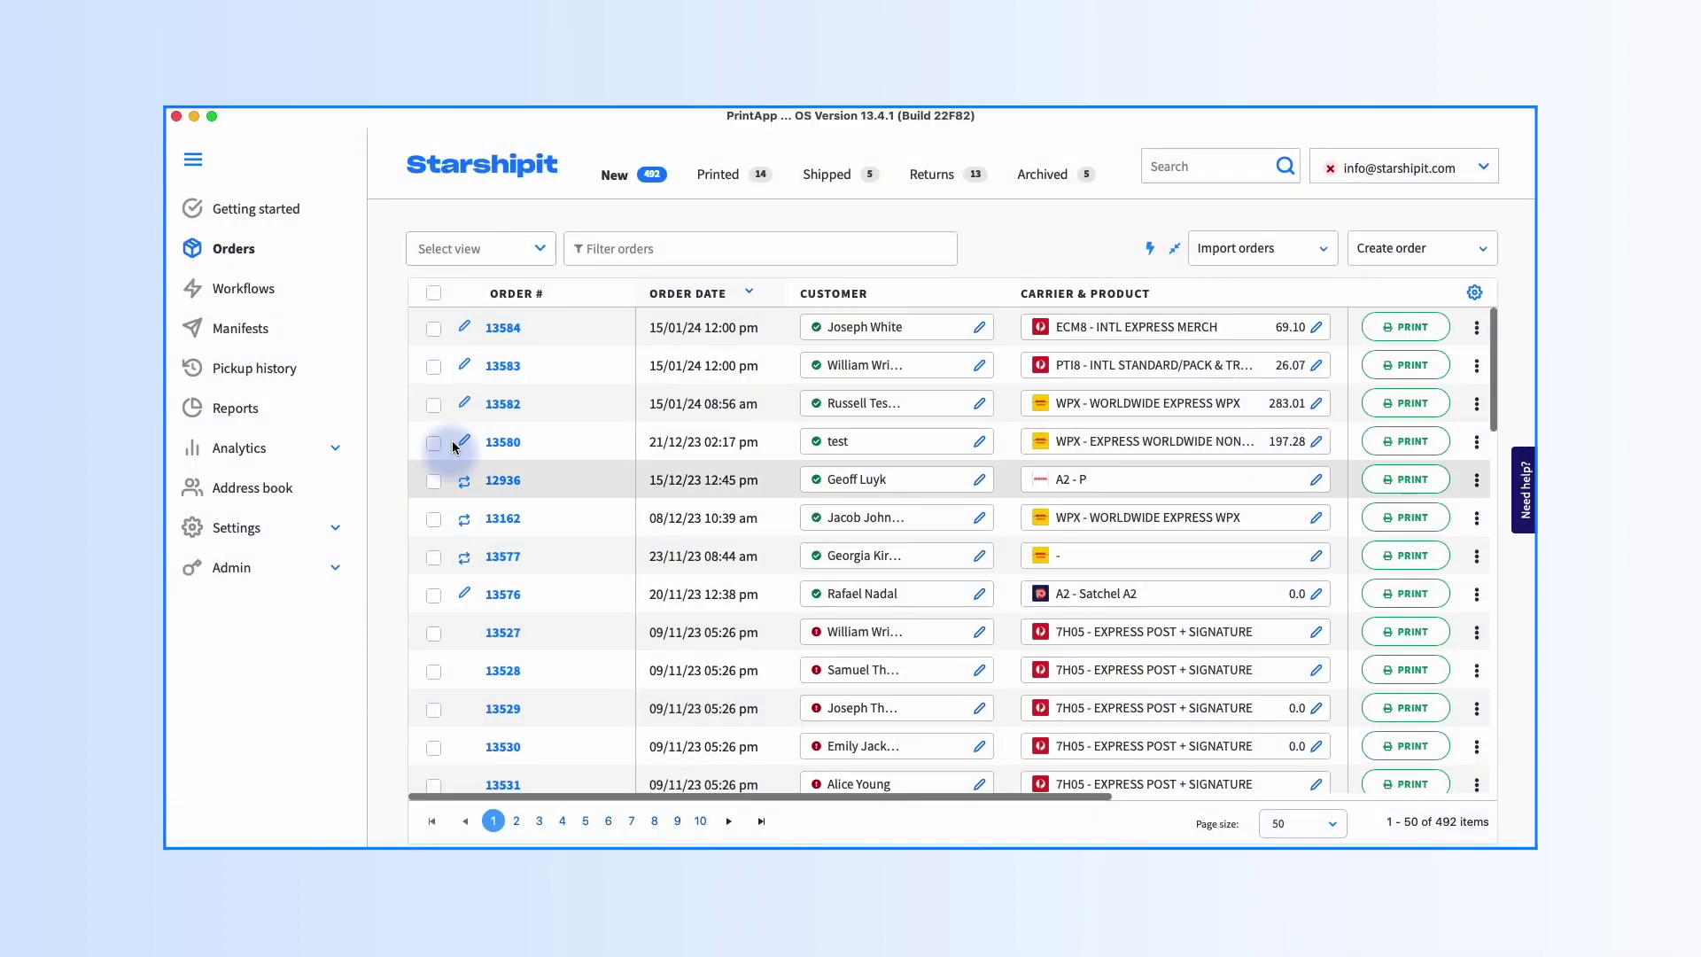
Select orders 13584 and 13583 and bulk-print their shipping labels
left_click(433, 328)
left_click(433, 367)
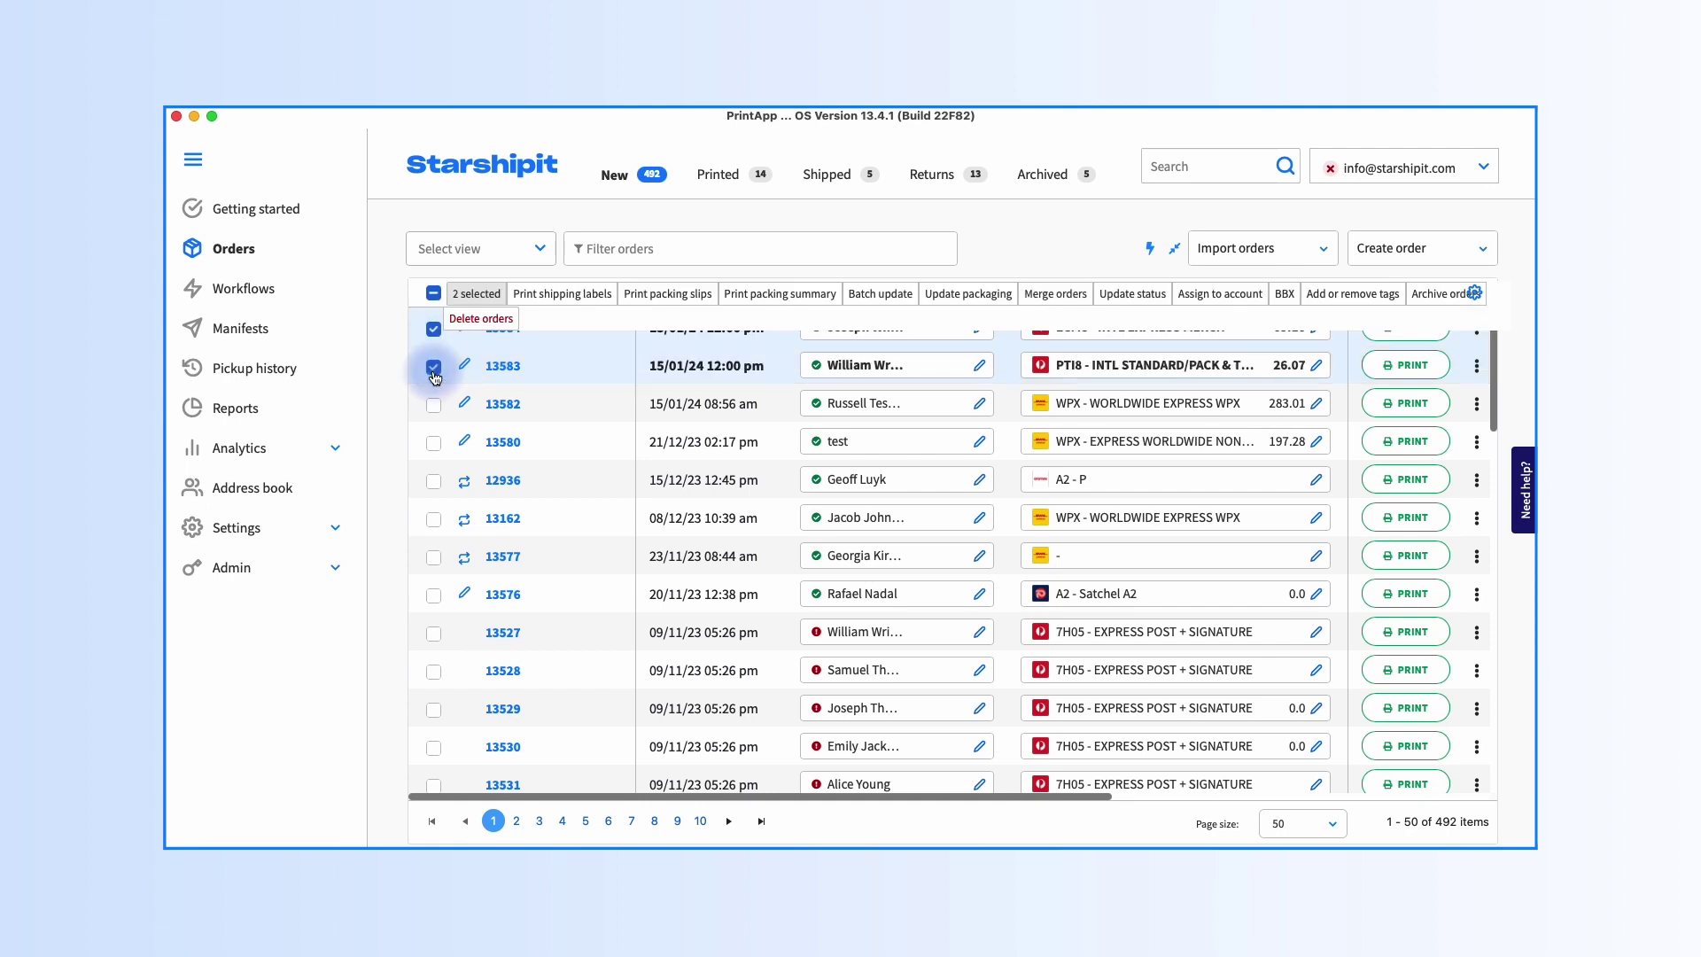
left_click(569, 301)
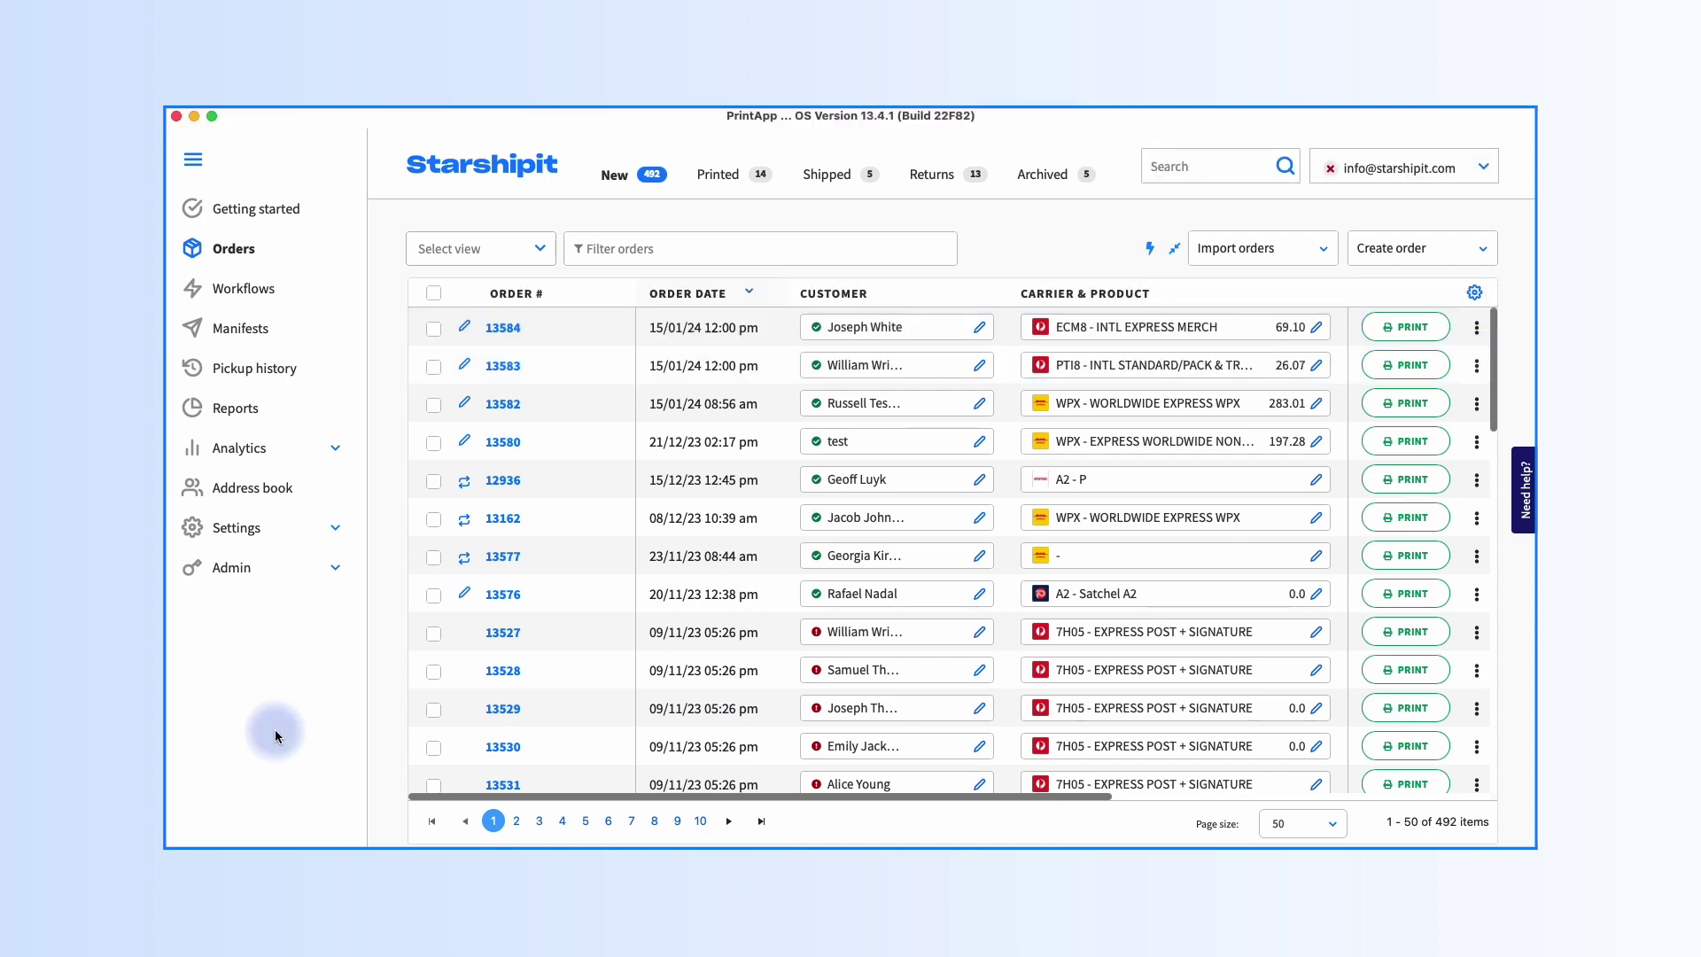
Filter the orders list by the Australia Post carrier
left_click(634, 251)
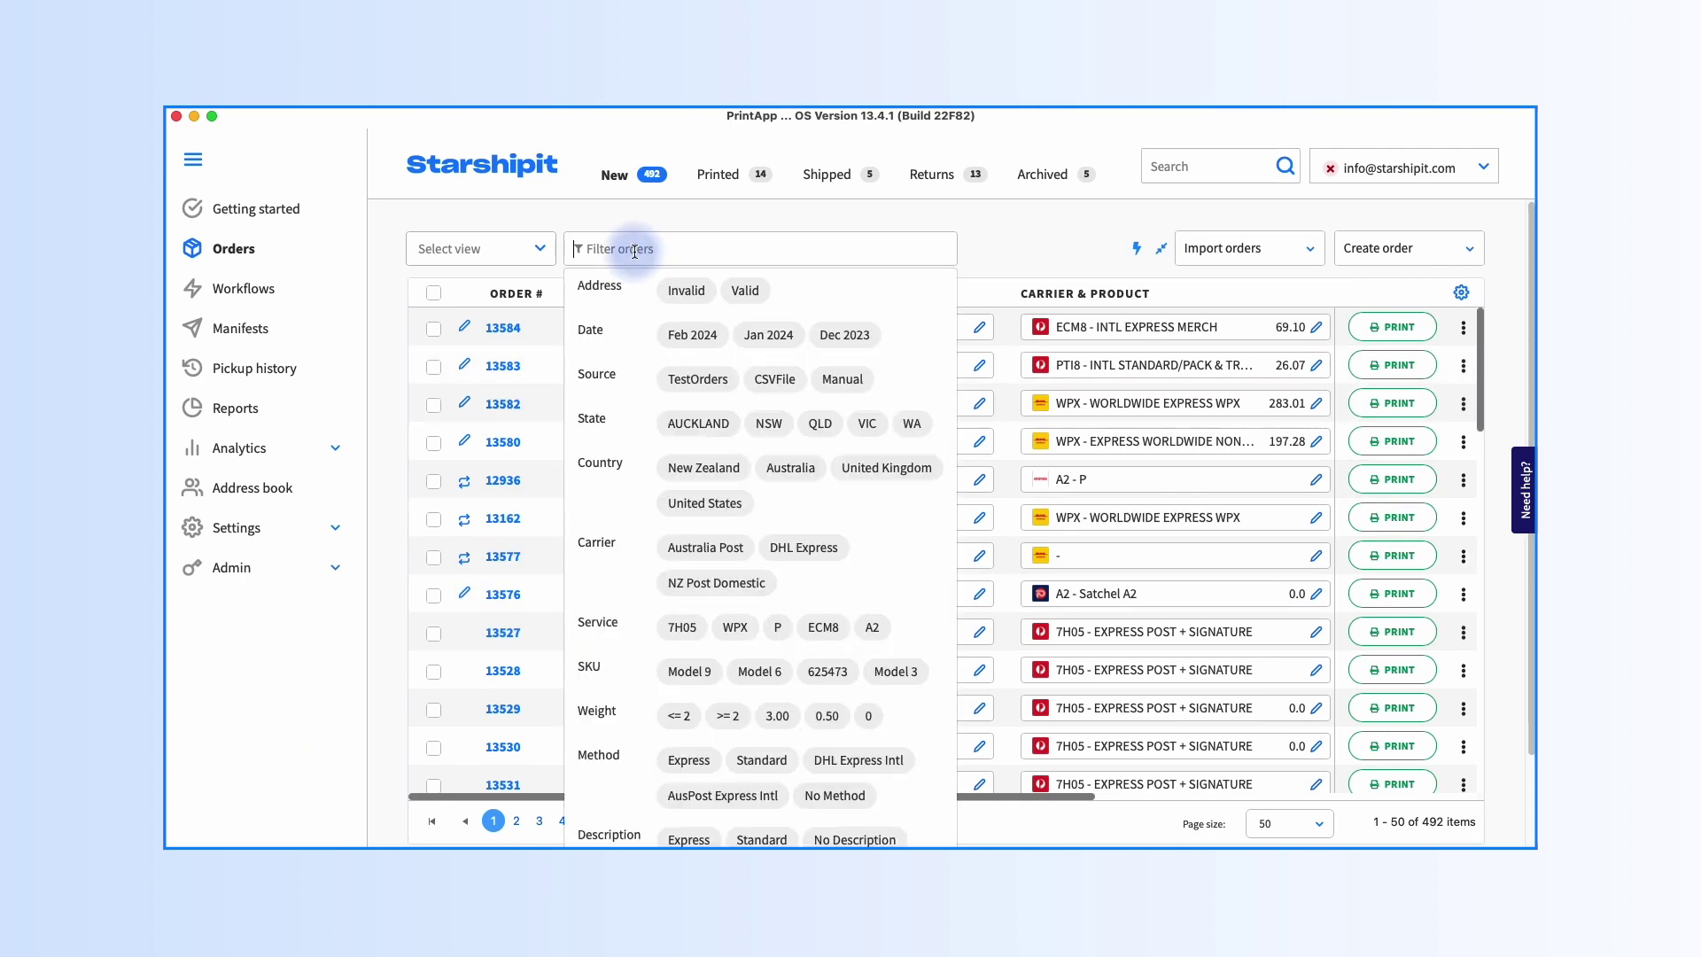
left_click(708, 546)
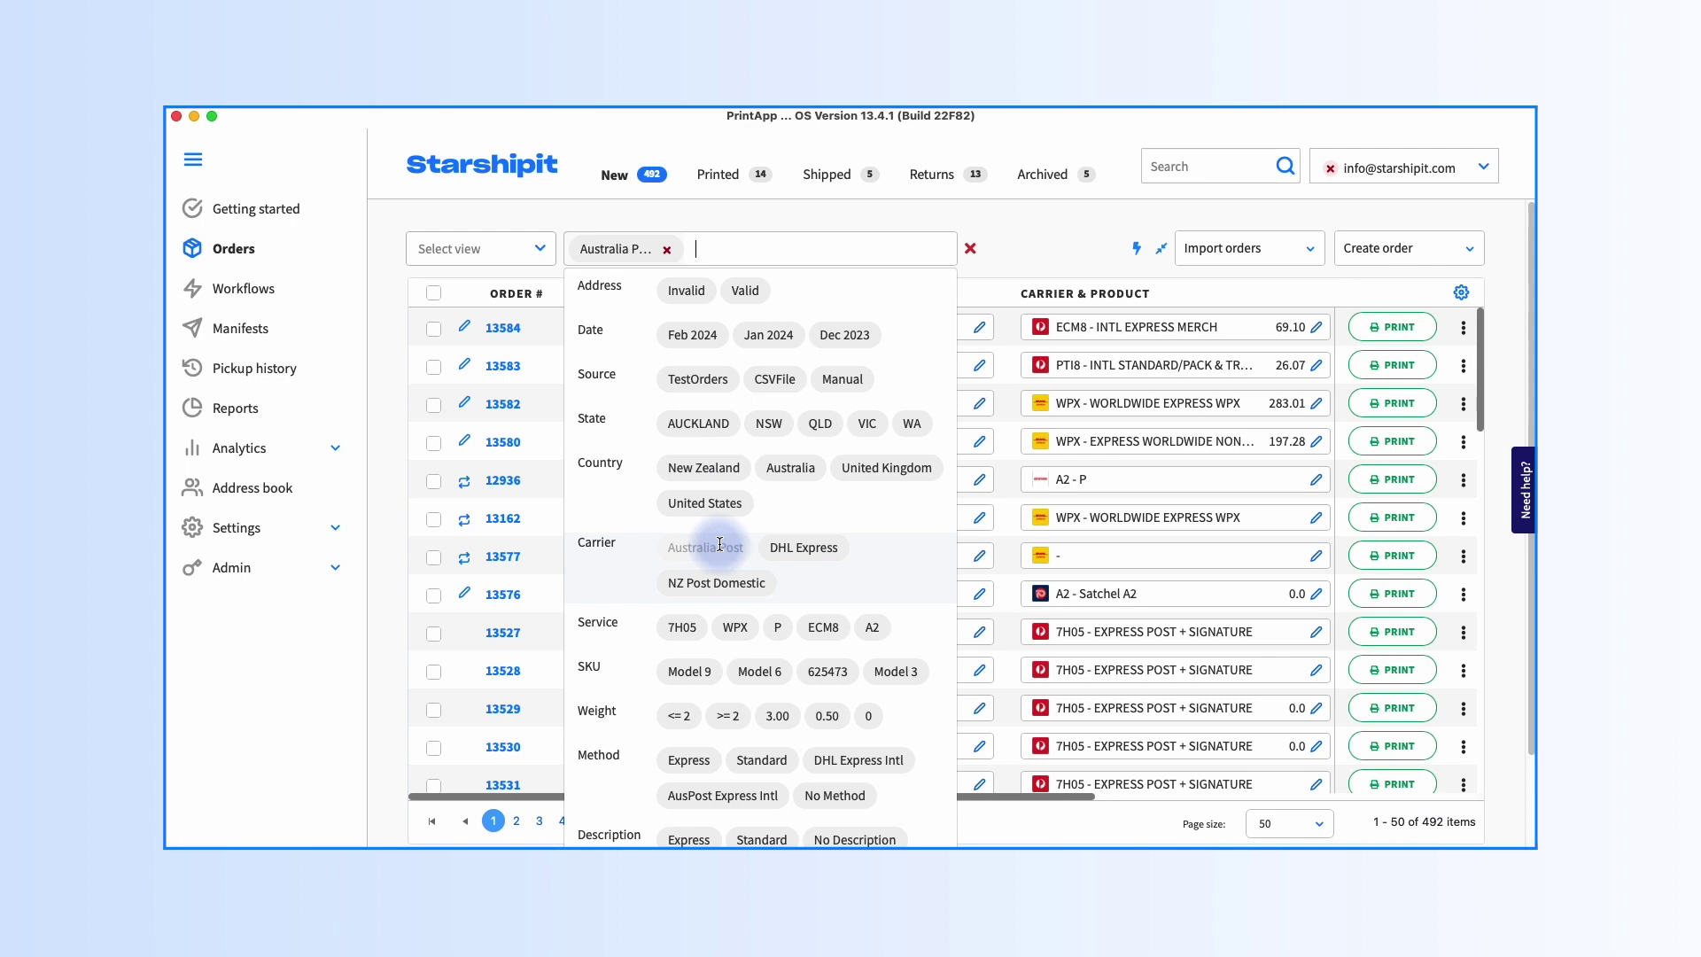
left_click(791, 215)
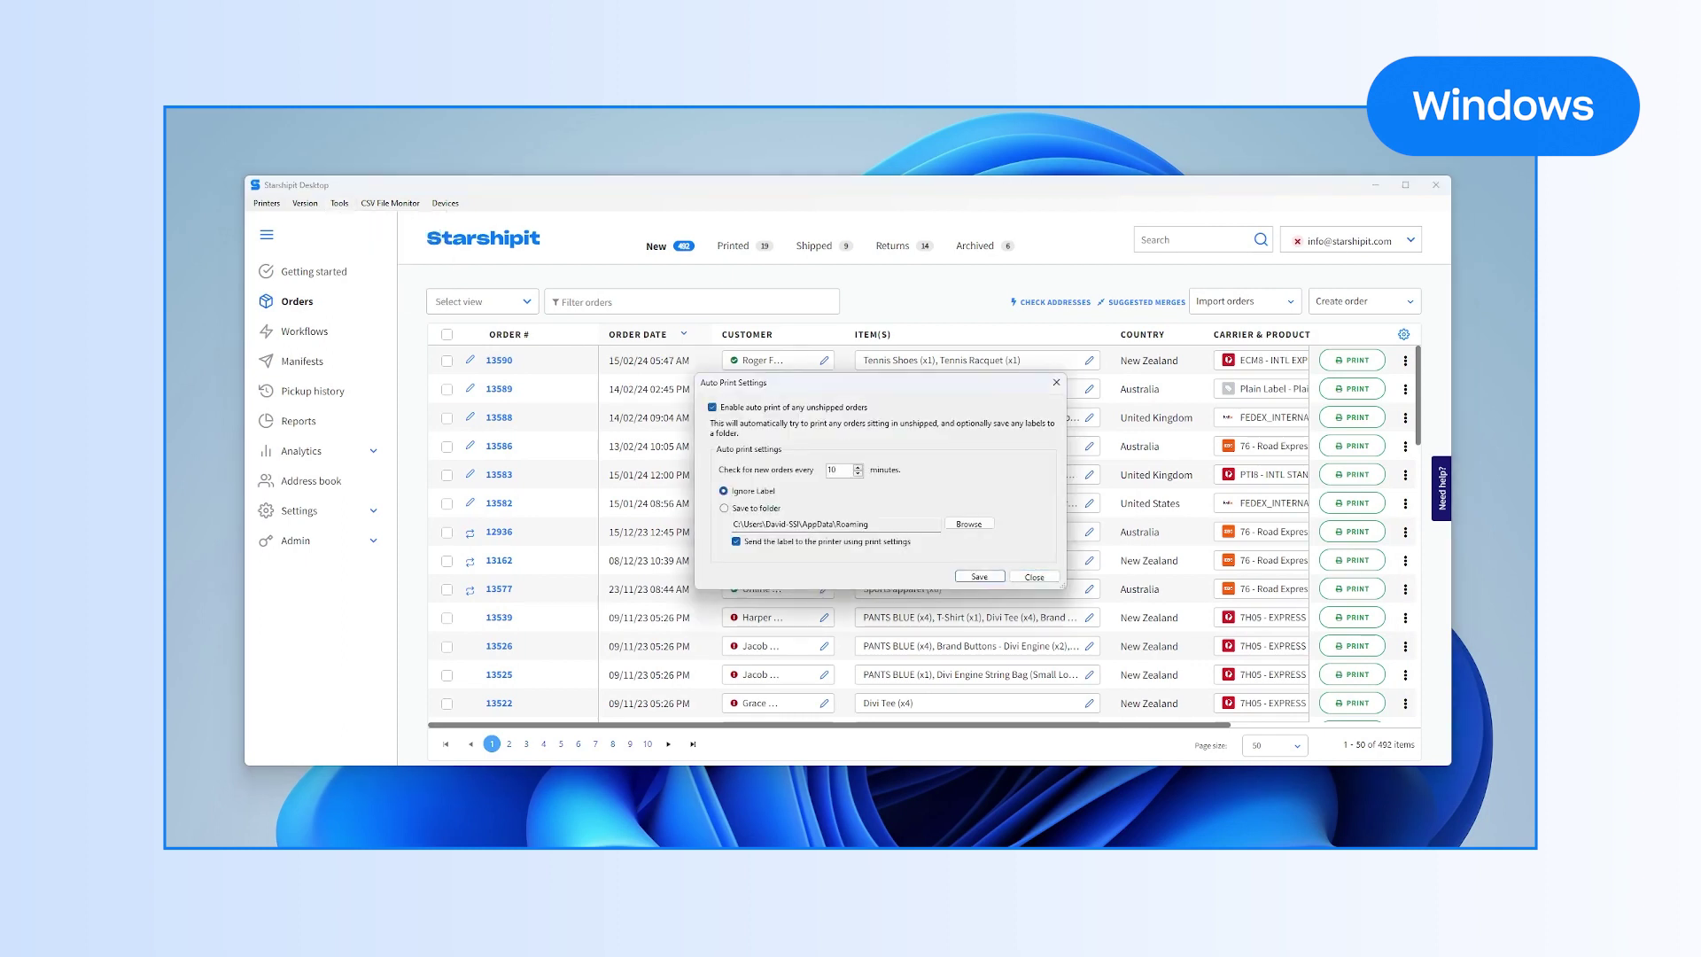
Change the auto-print new-order check interval to 5 minutes and save
type("5")
key("Return")
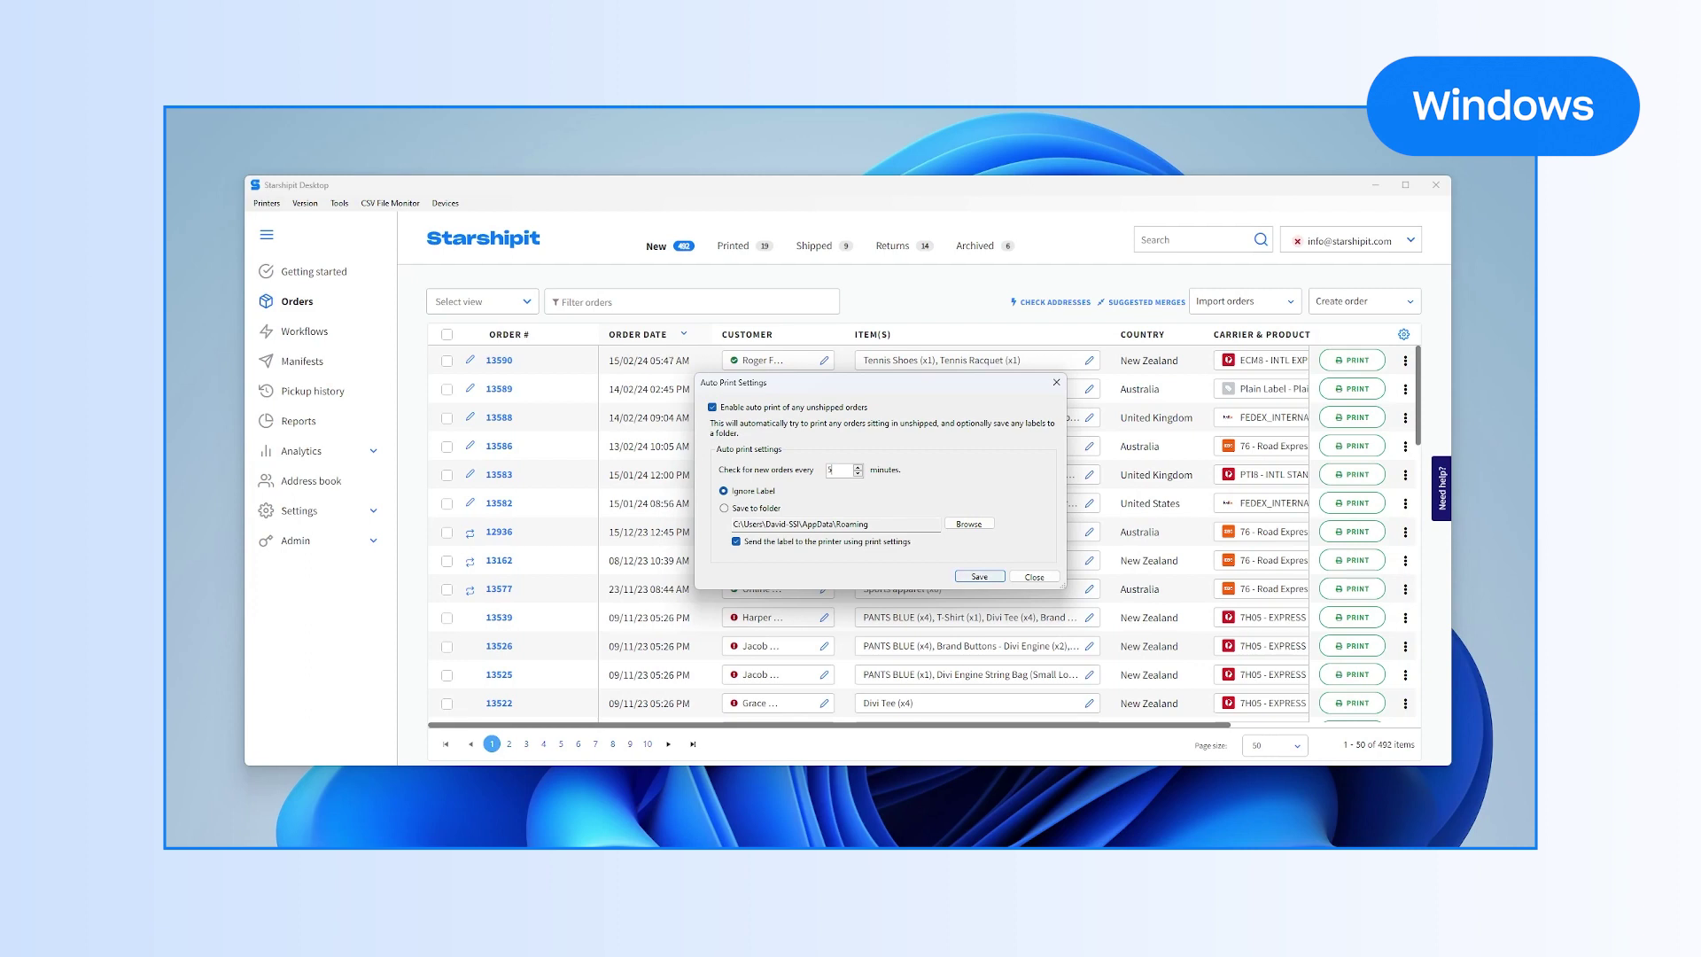